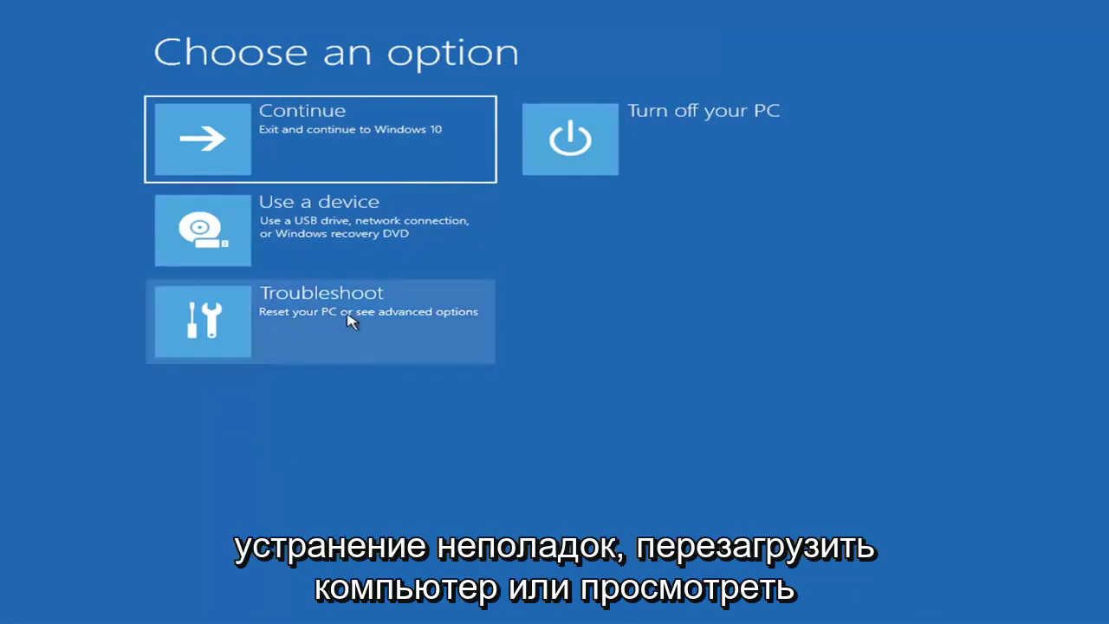
Step: Run Startup Repair from the advanced troubleshooting options
{"action": "left_click", "coordinate": [414, 329]}
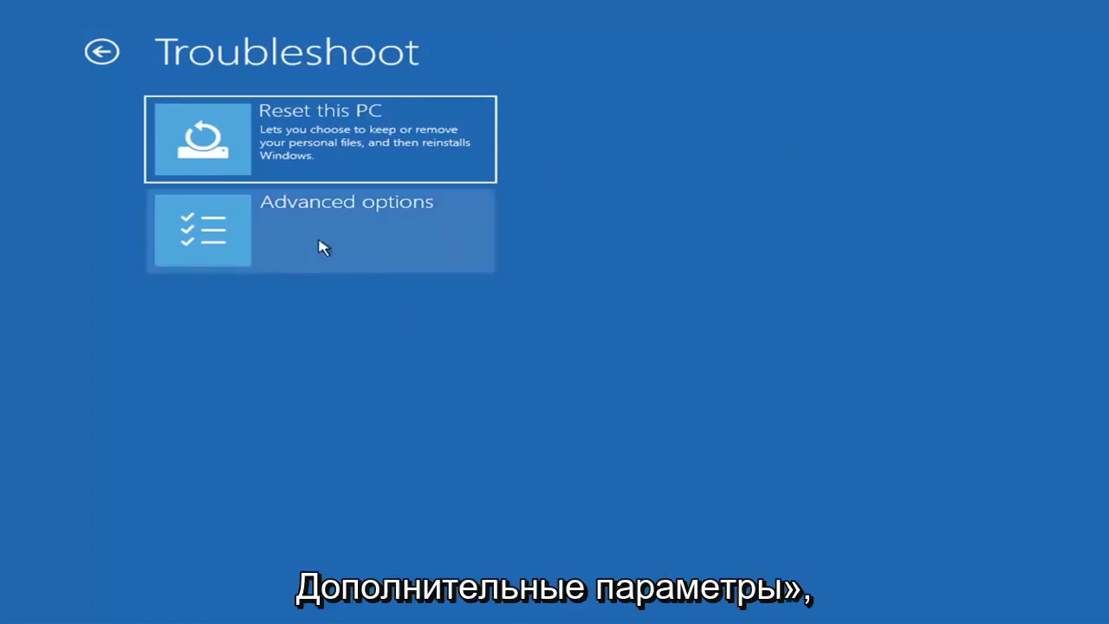
{"action": "left_click", "coordinate": [347, 235]}
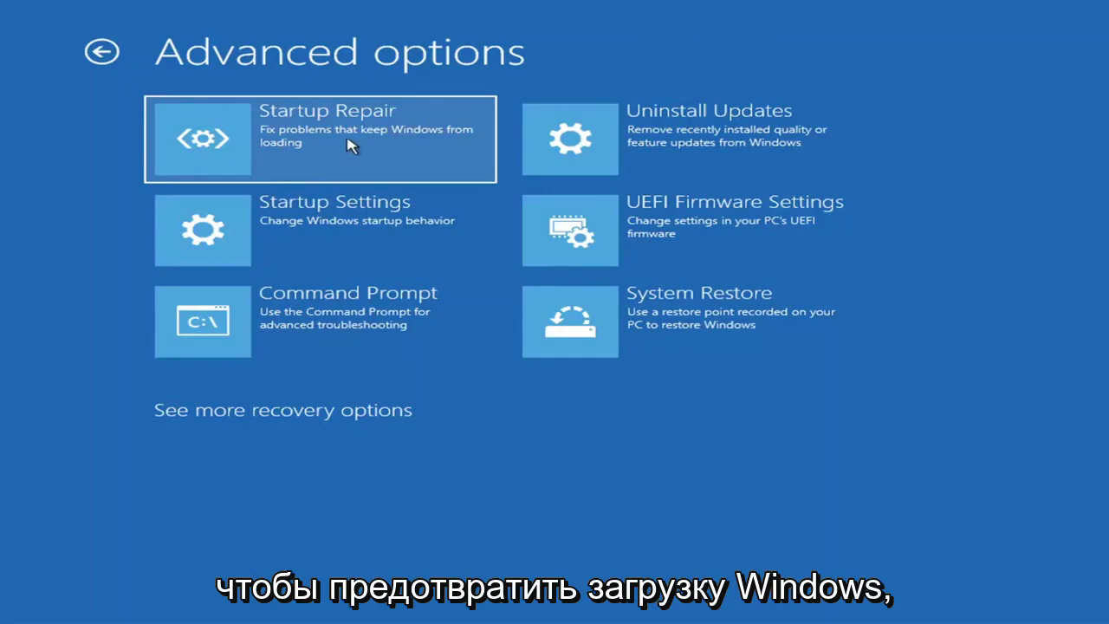
{"action": "left_click", "coordinate": [291, 149]}
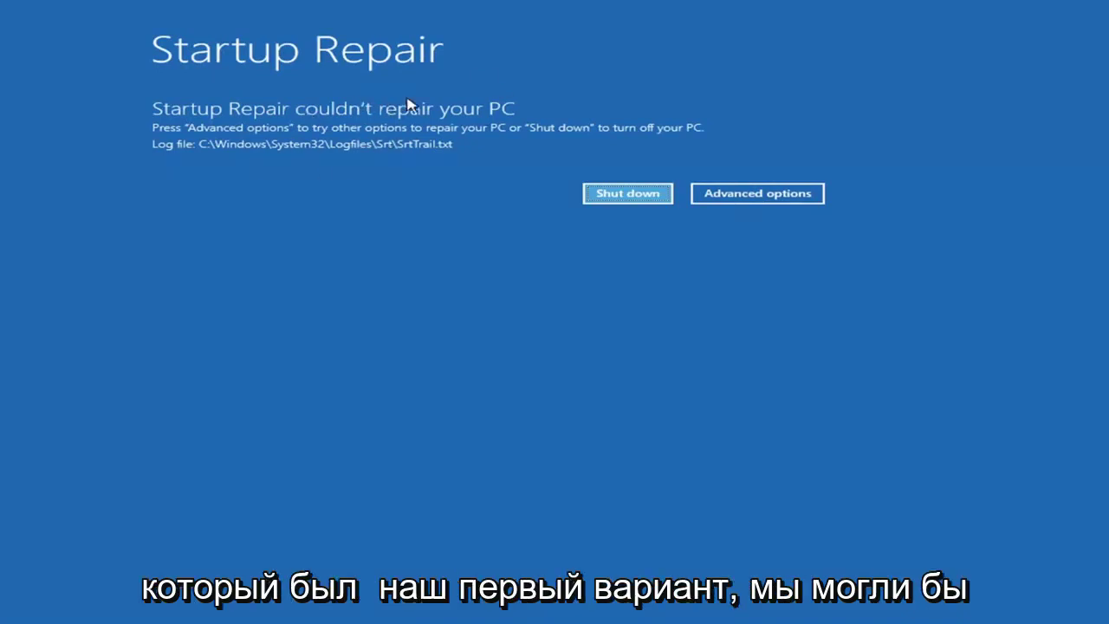
Step: Go back to the advanced troubleshooting options and review what Startup Settings and Uninstall Updates offer
{"action": "left_click", "coordinate": [777, 193]}
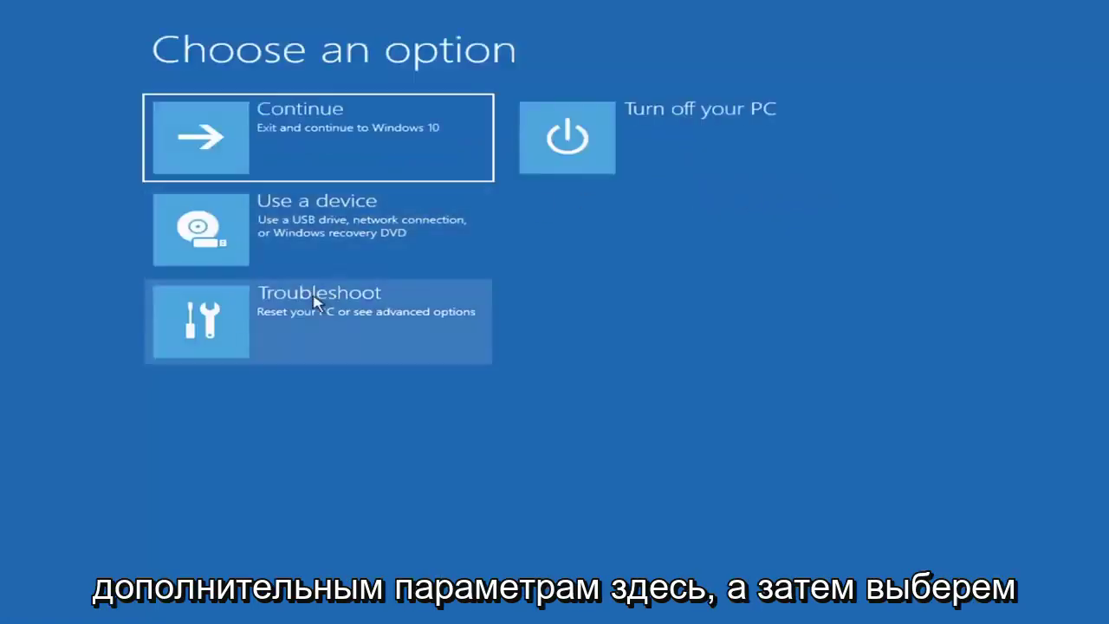
{"action": "left_click", "coordinate": [279, 331]}
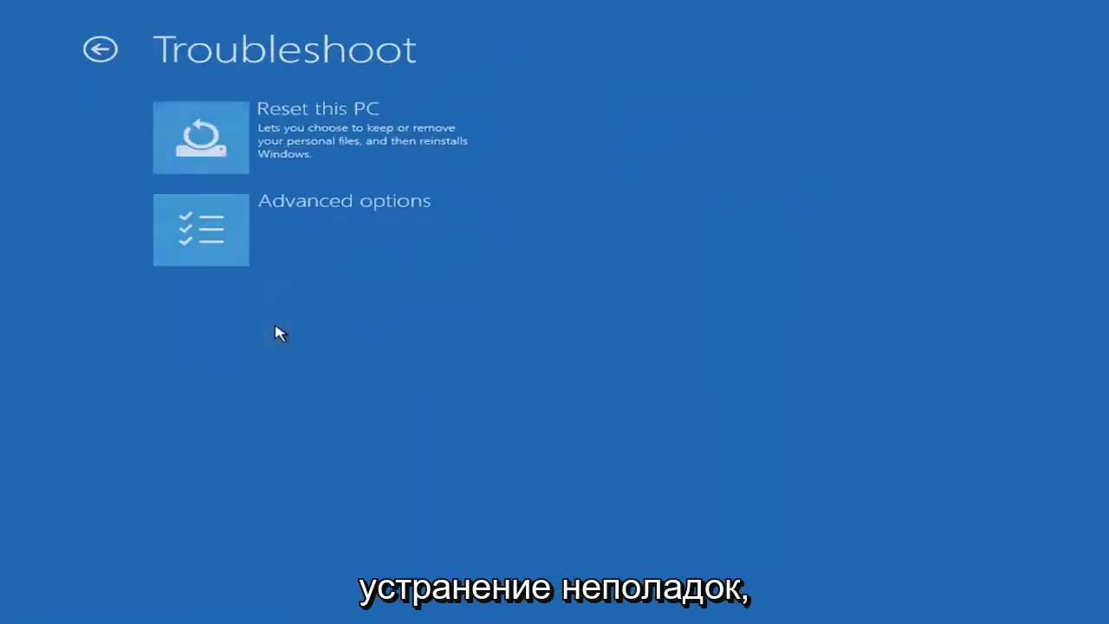
{"action": "left_click", "coordinate": [290, 240]}
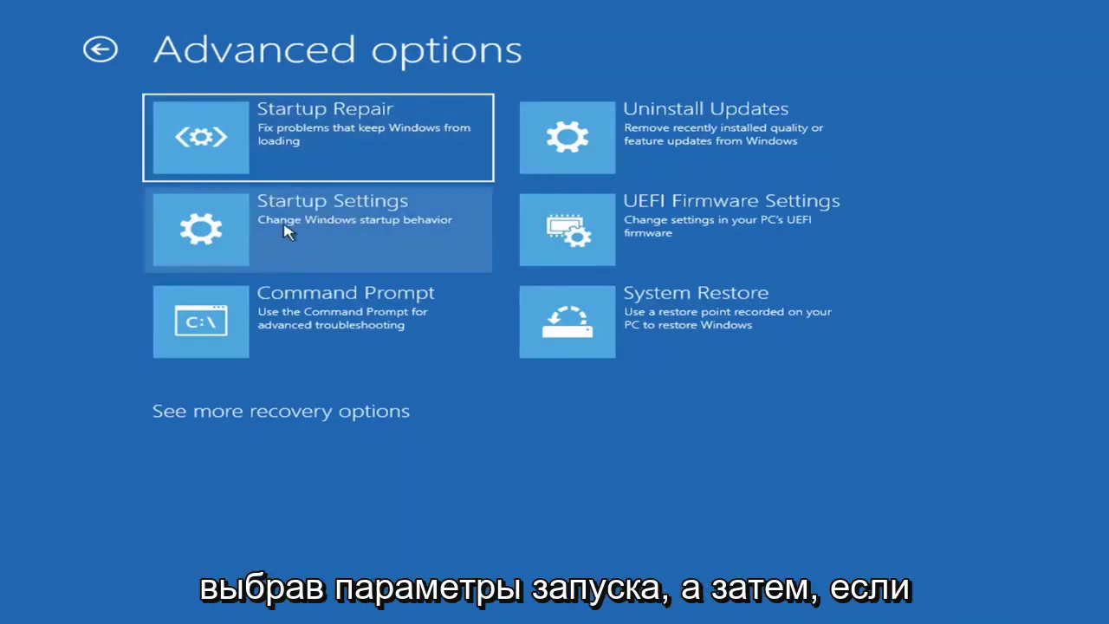
{"action": "left_click", "coordinate": [286, 231]}
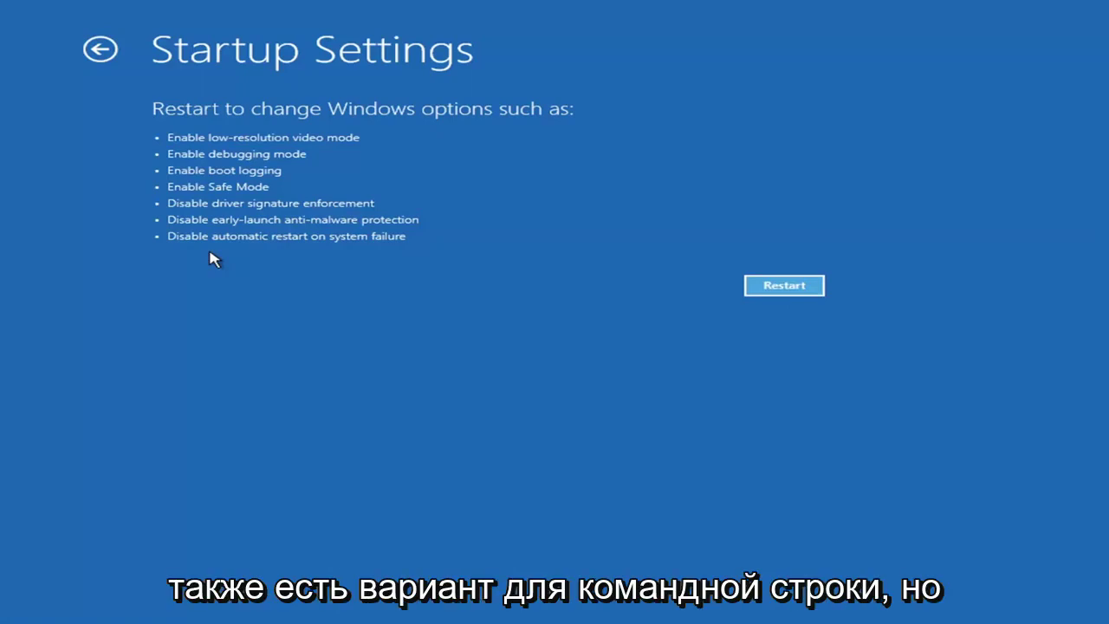
{"action": "left_click", "coordinate": [95, 50]}
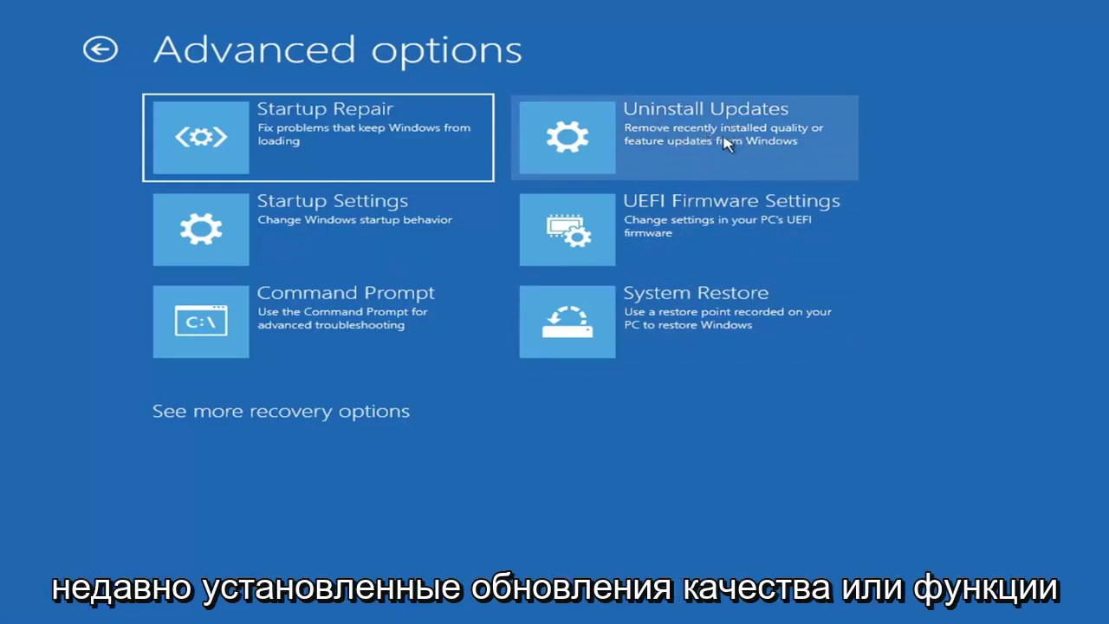
{"action": "left_click", "coordinate": [648, 143]}
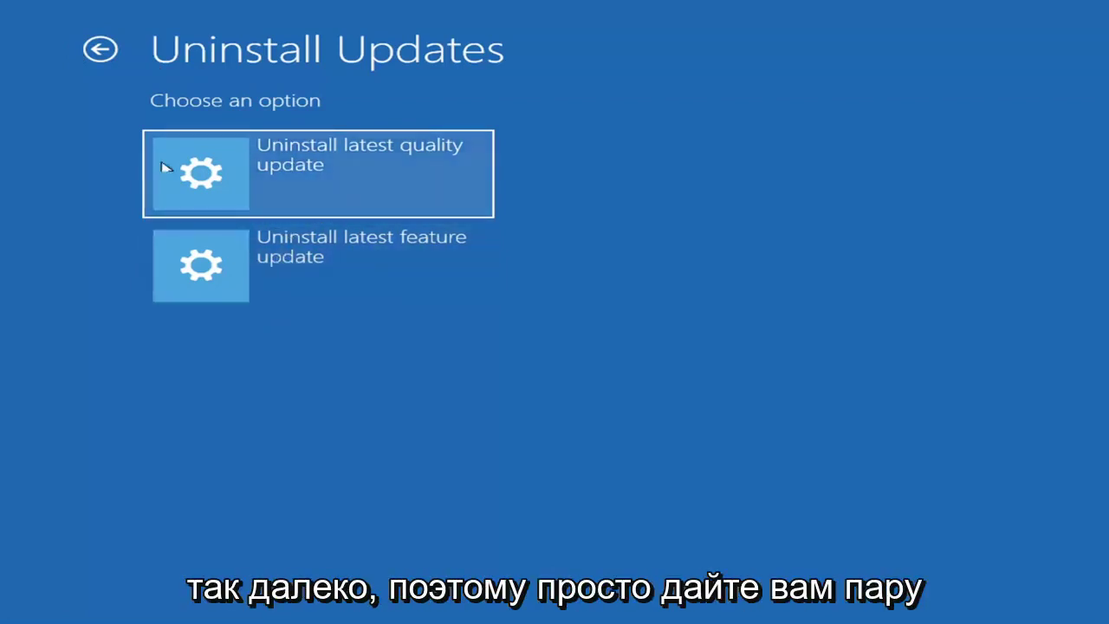
{"action": "left_click", "coordinate": [100, 49]}
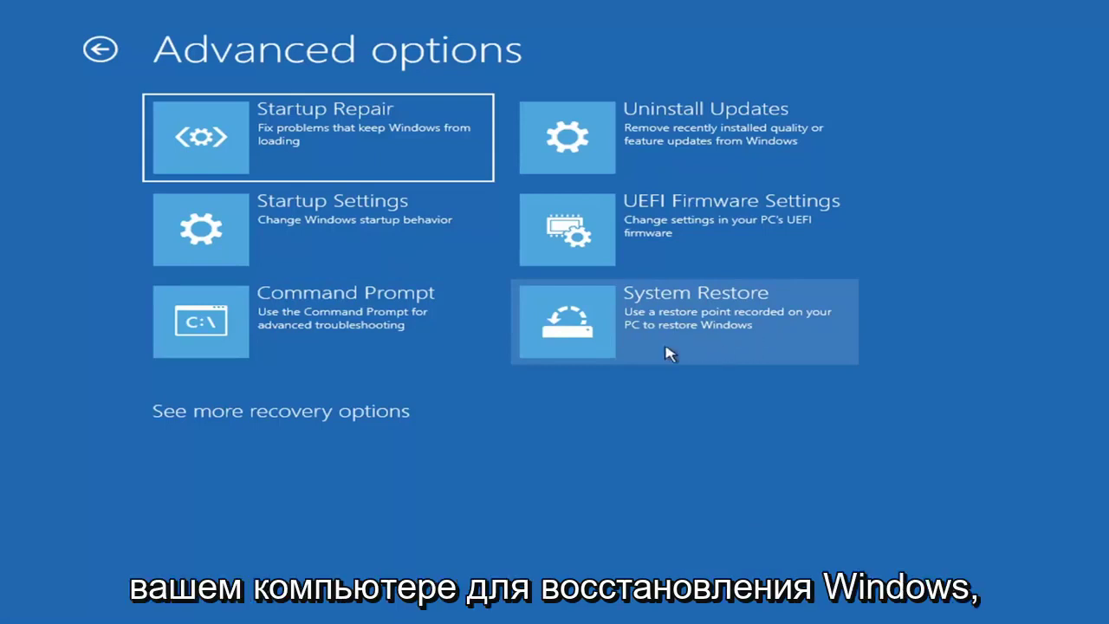
Step: Run System Restore with the manual "Before Updates" restore point, restart the computer and dismiss the restore notice
{"action": "left_click", "coordinate": [719, 336]}
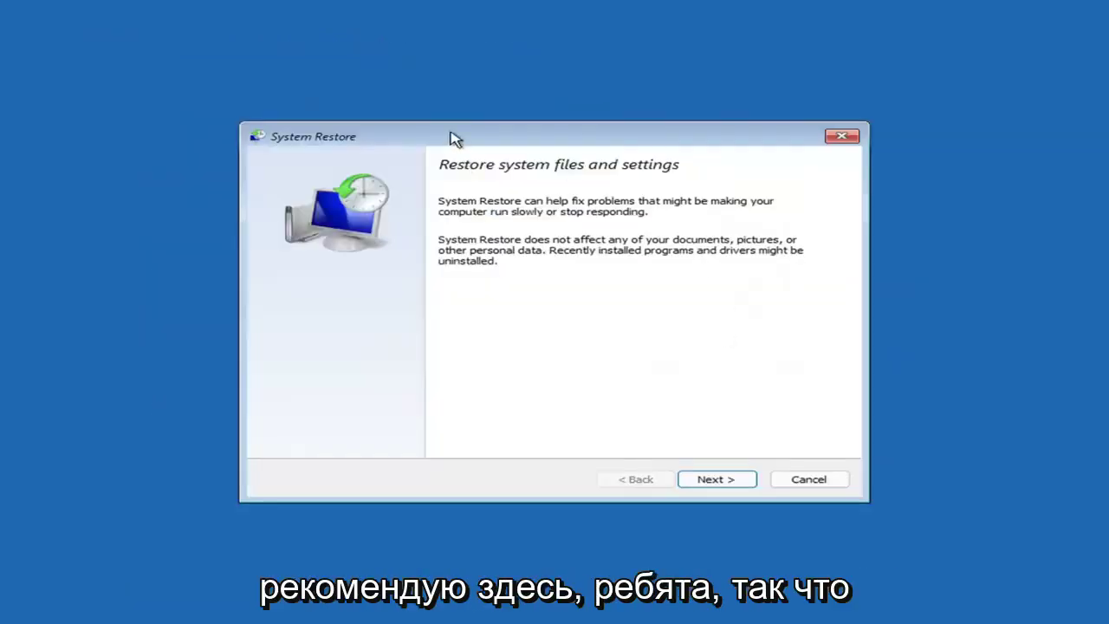
{"action": "left_click", "coordinate": [705, 478]}
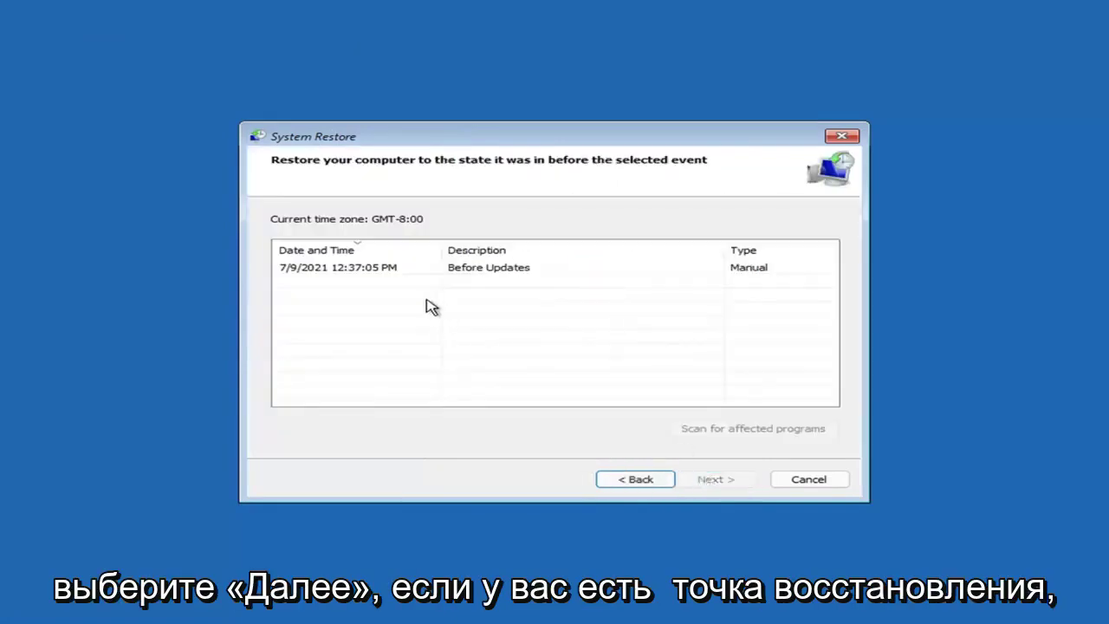
{"action": "left_click", "coordinate": [343, 274]}
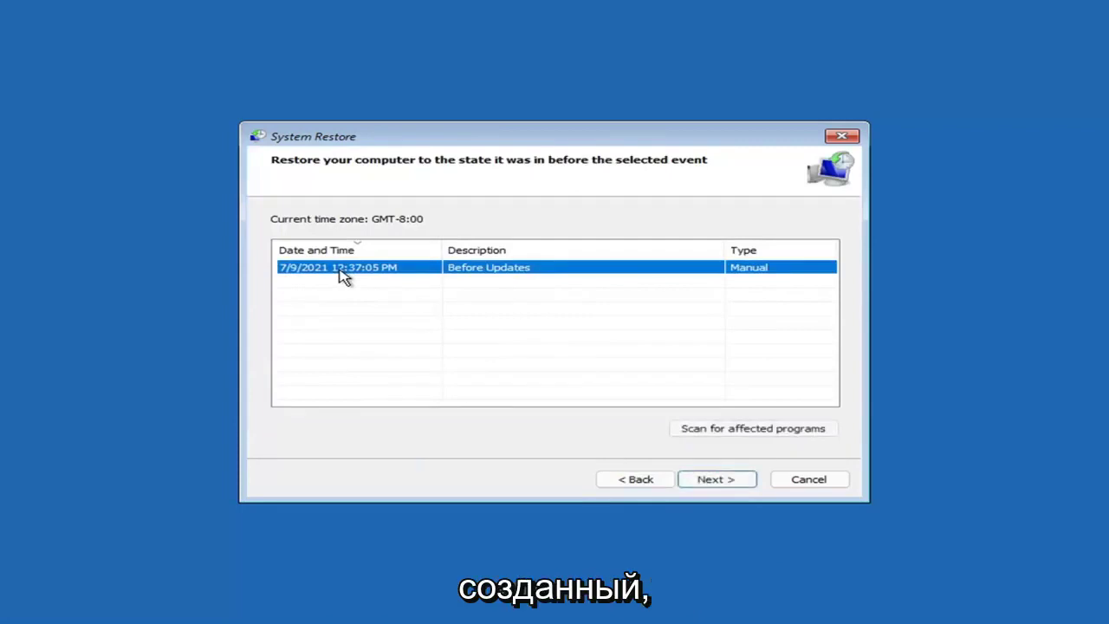
{"action": "left_click", "coordinate": [731, 482]}
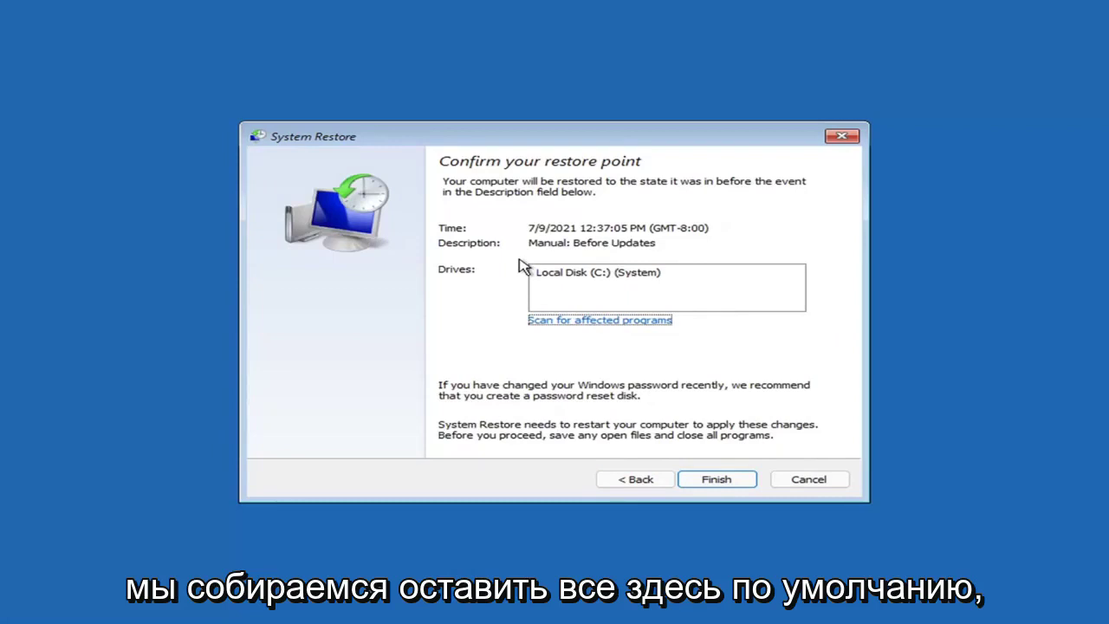
{"action": "left_click", "coordinate": [718, 481]}
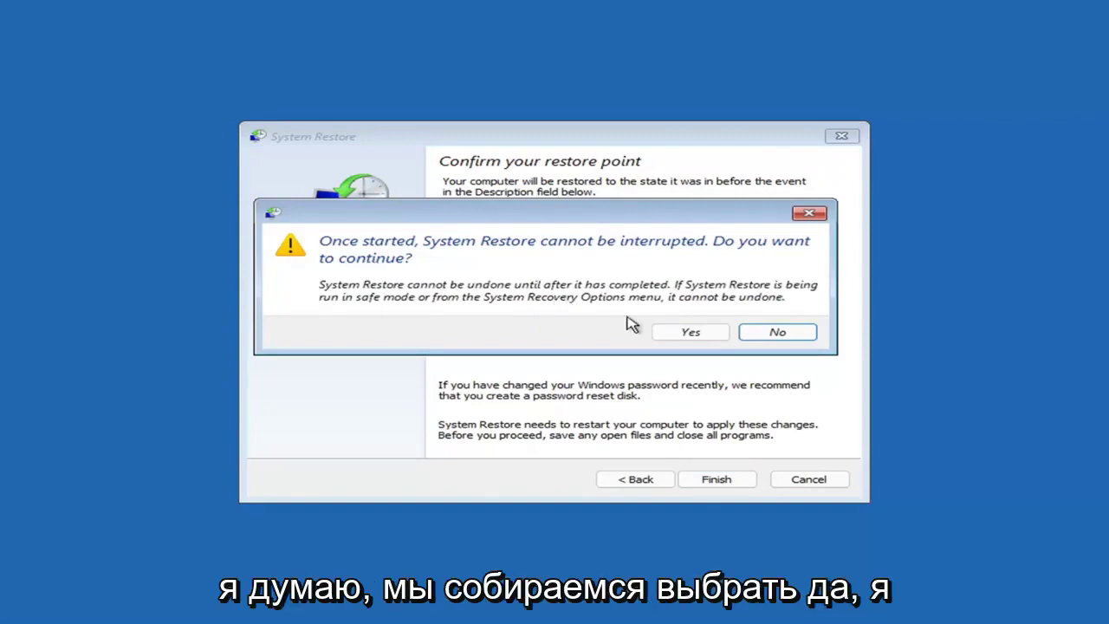
{"action": "left_click", "coordinate": [693, 338]}
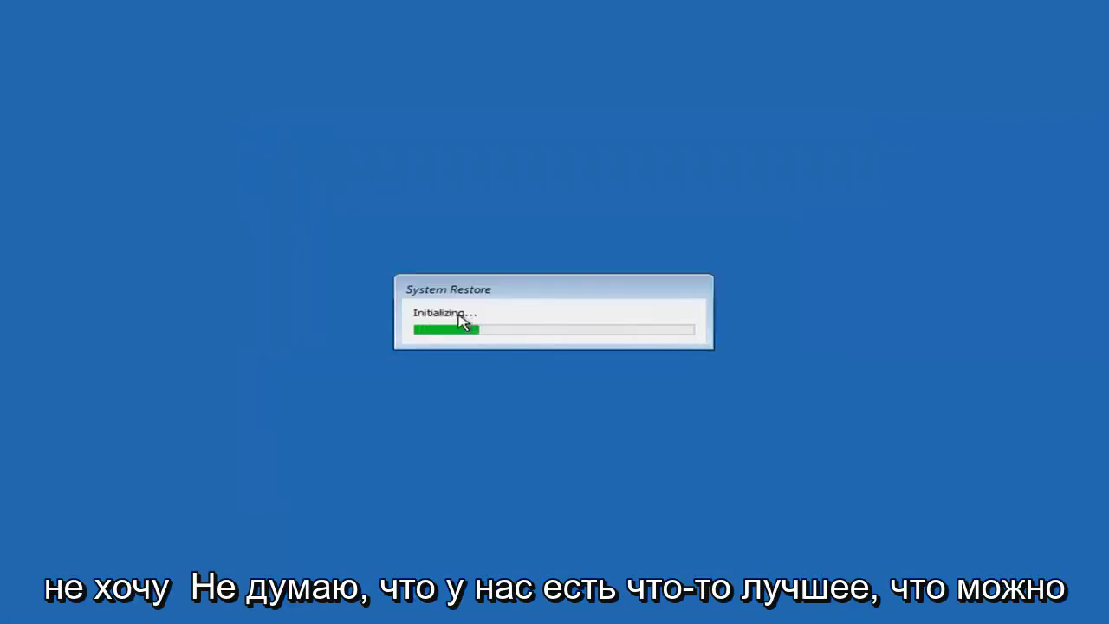
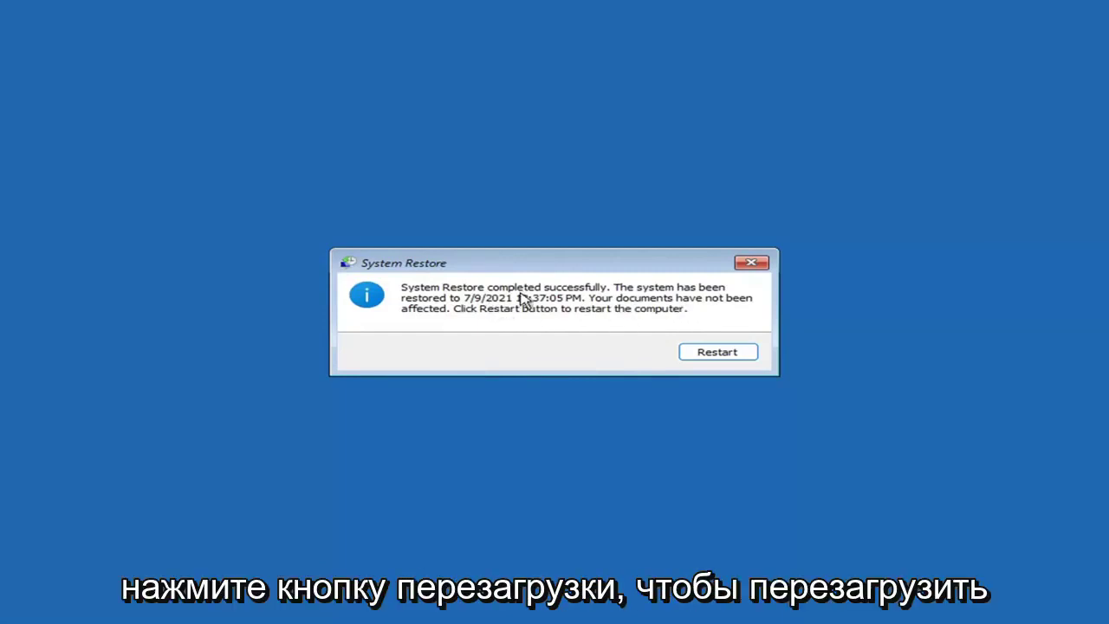
{"action": "left_click", "coordinate": [711, 353]}
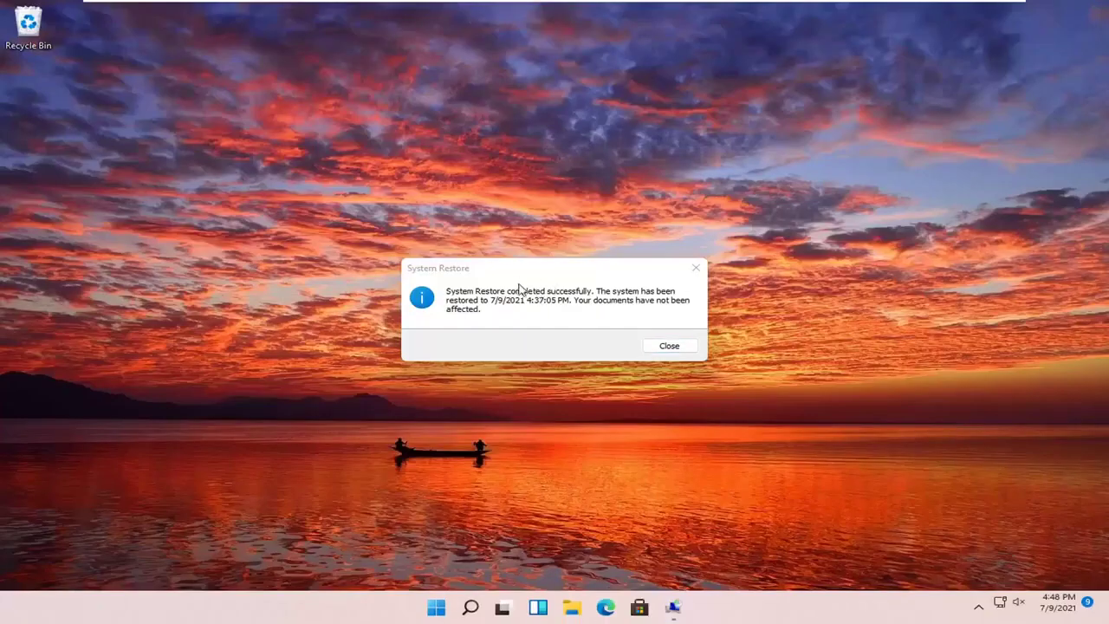
{"action": "left_click", "coordinate": [696, 267]}
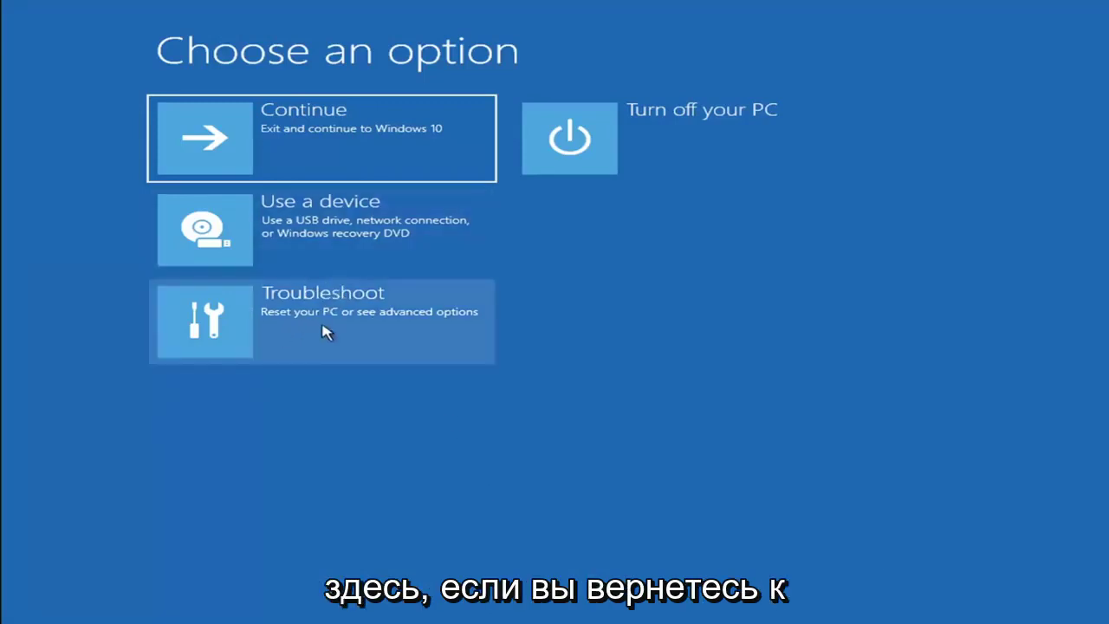
Step: Review the Reset this PC choices under Troubleshoot and return to the initial recovery options
{"action": "left_click", "coordinate": [324, 329]}
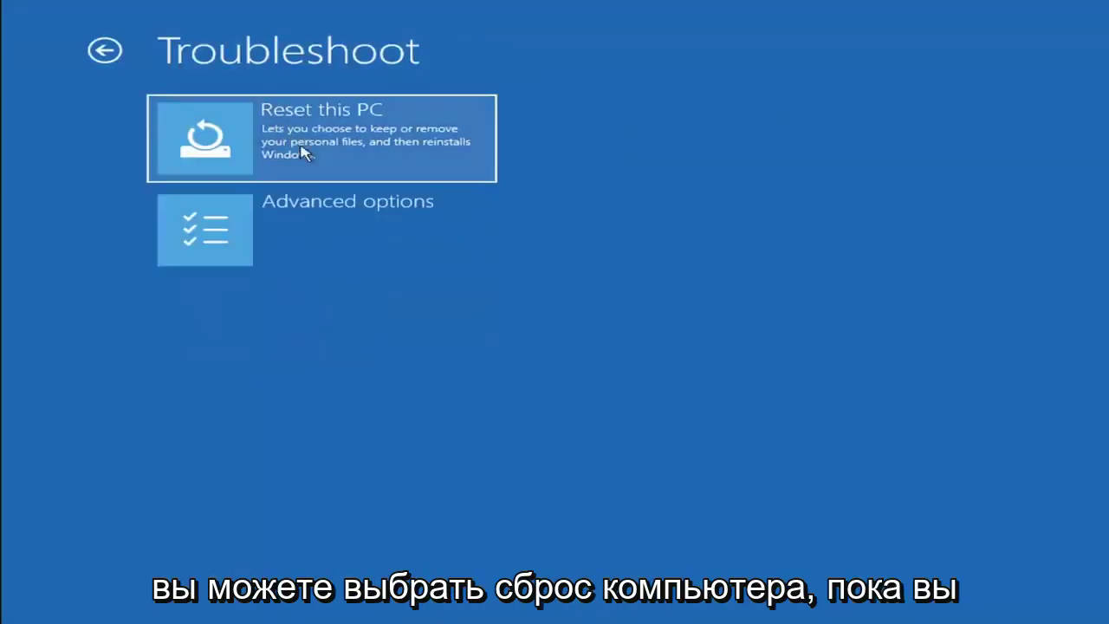
{"action": "left_click", "coordinate": [365, 158]}
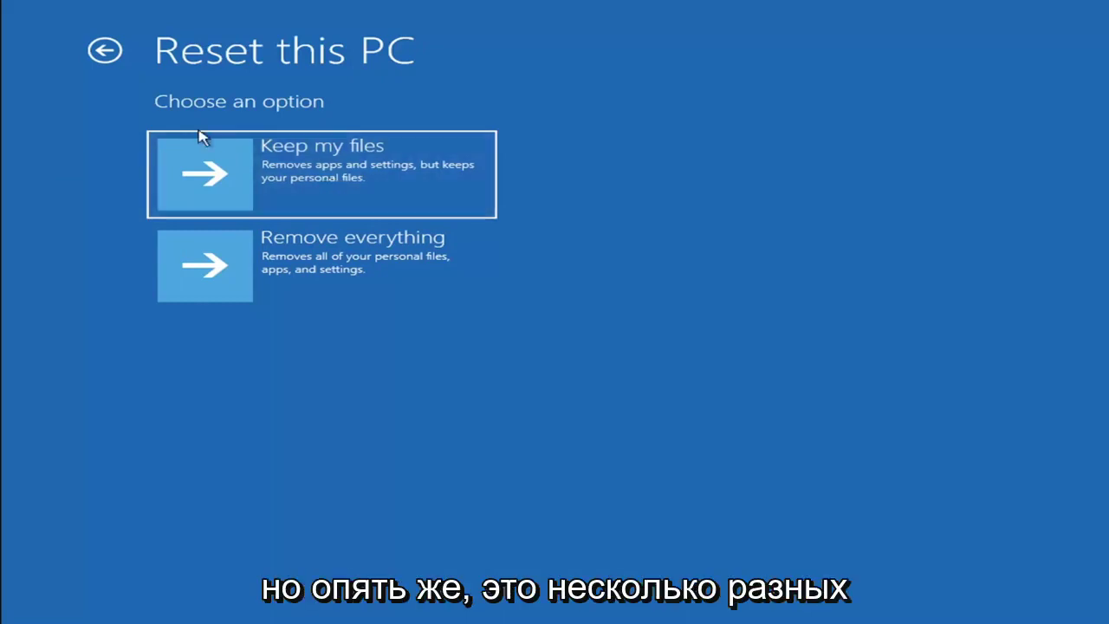
{"action": "left_click", "coordinate": [105, 52]}
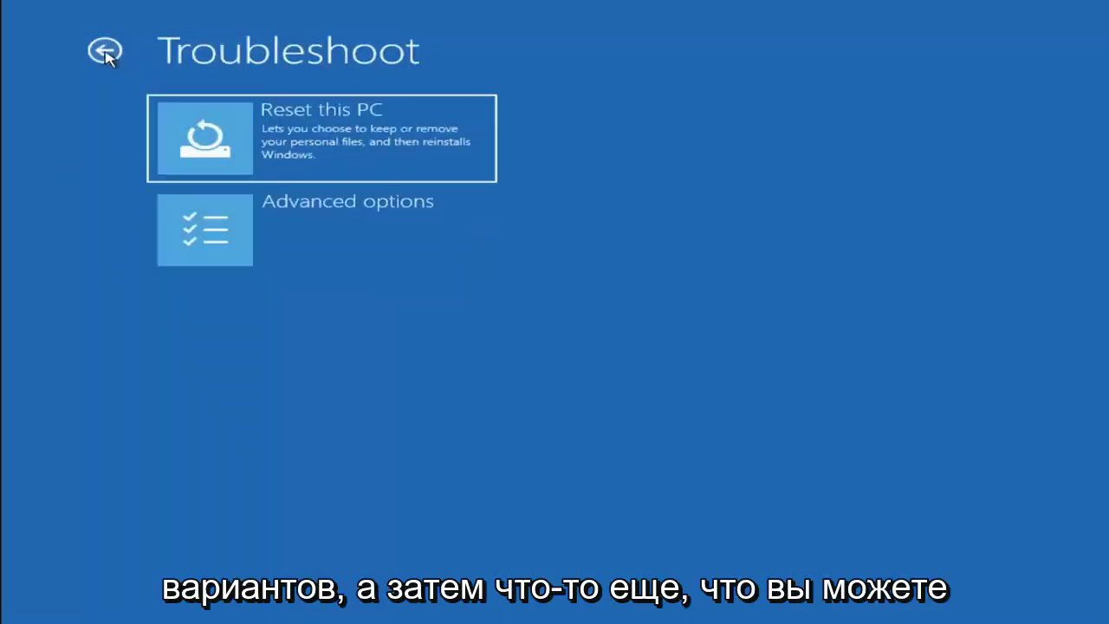
{"action": "left_click", "coordinate": [116, 53]}
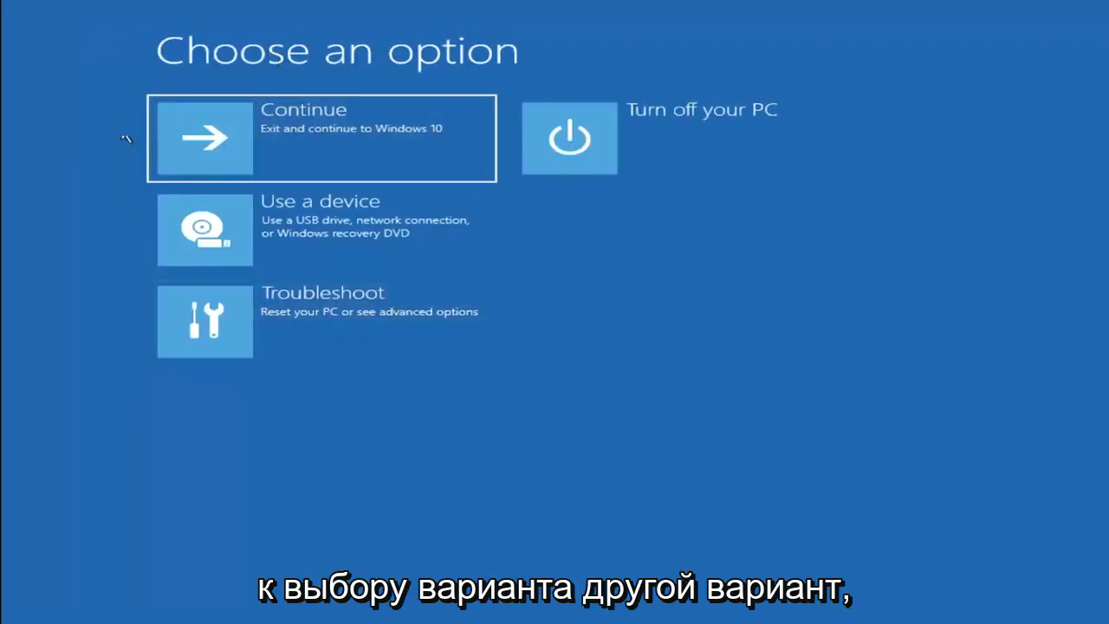
Step: Open Command Prompt from the advanced troubleshooting options
{"action": "left_click", "coordinate": [337, 327]}
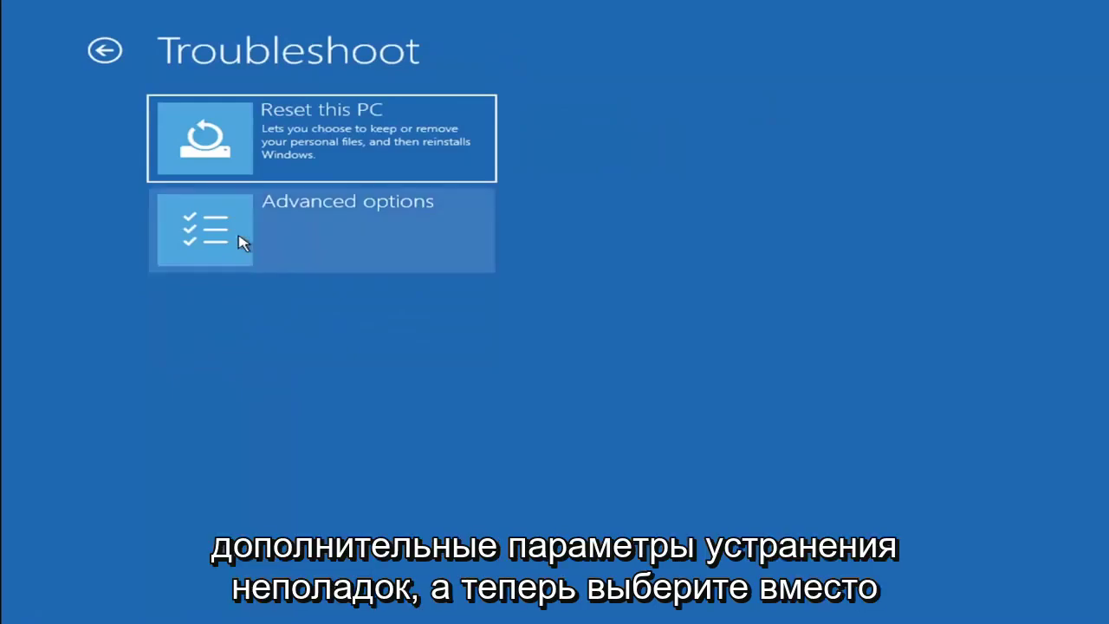
{"action": "left_click", "coordinate": [338, 240]}
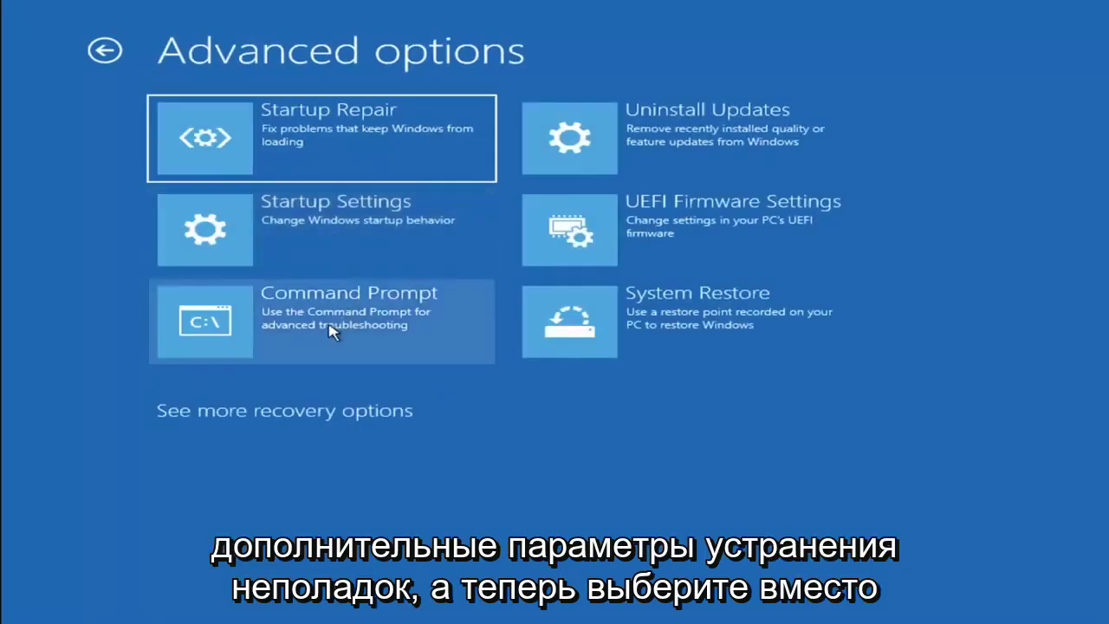
{"action": "left_click", "coordinate": [269, 329]}
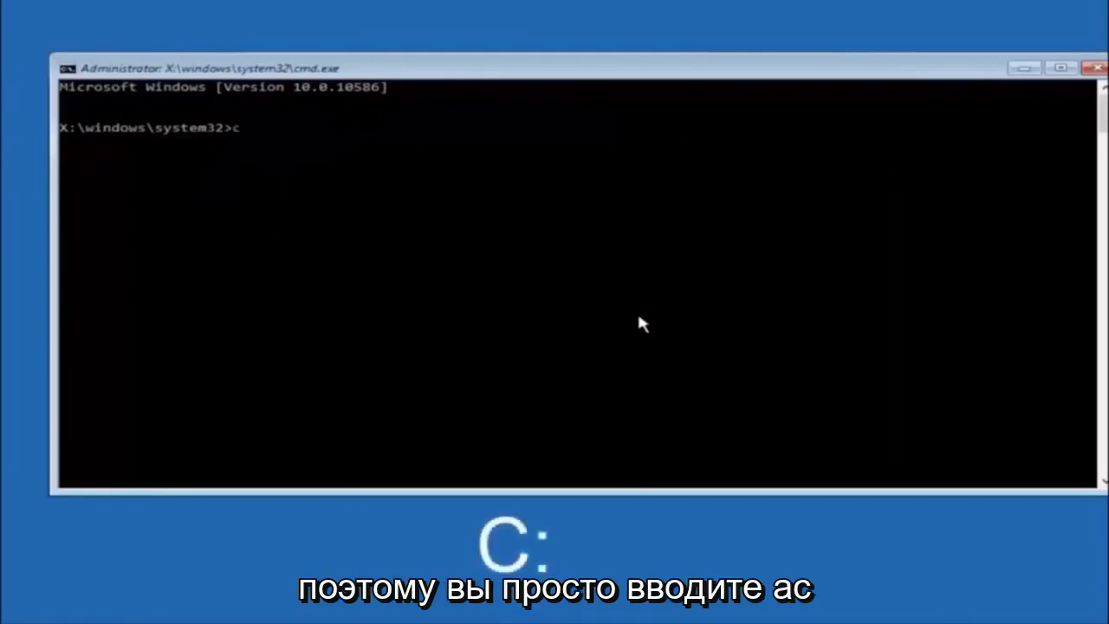
Step: Switch to the C: drive and list its directories with dir
{"action": "type", "text": "c"}
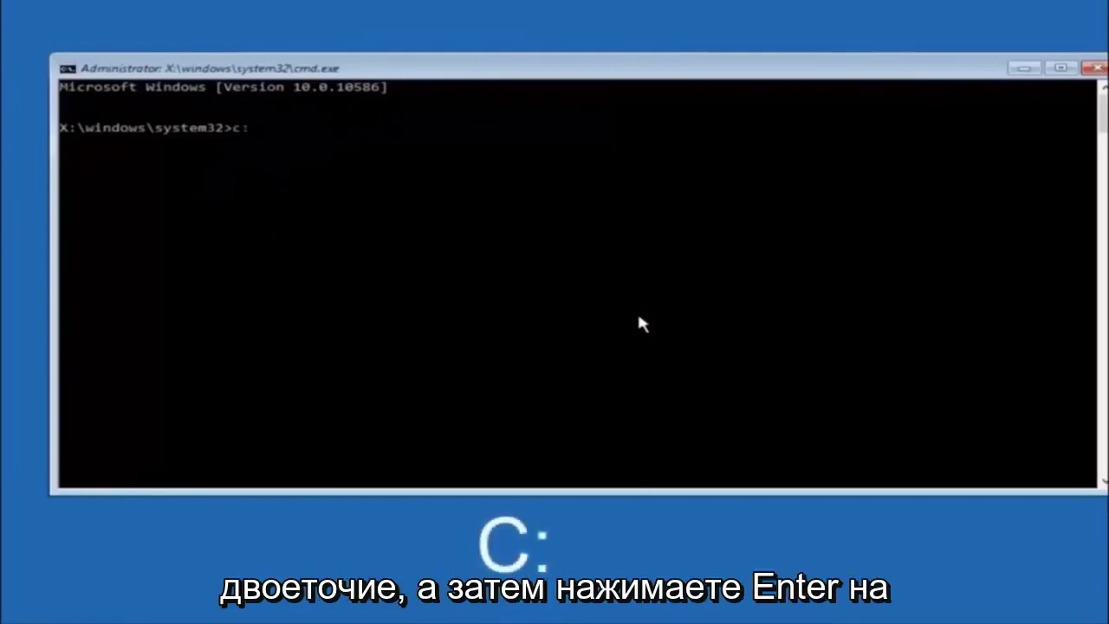
{"action": "key", "text": "Return"}
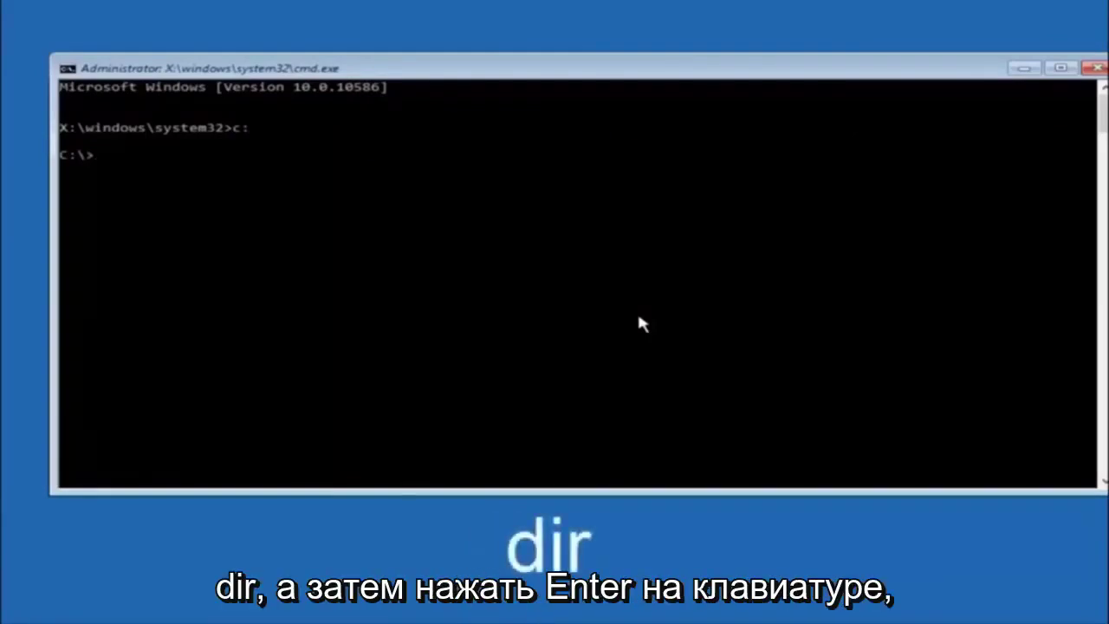
{"action": "type", "text": "dir"}
{"action": "key", "text": "Return"}
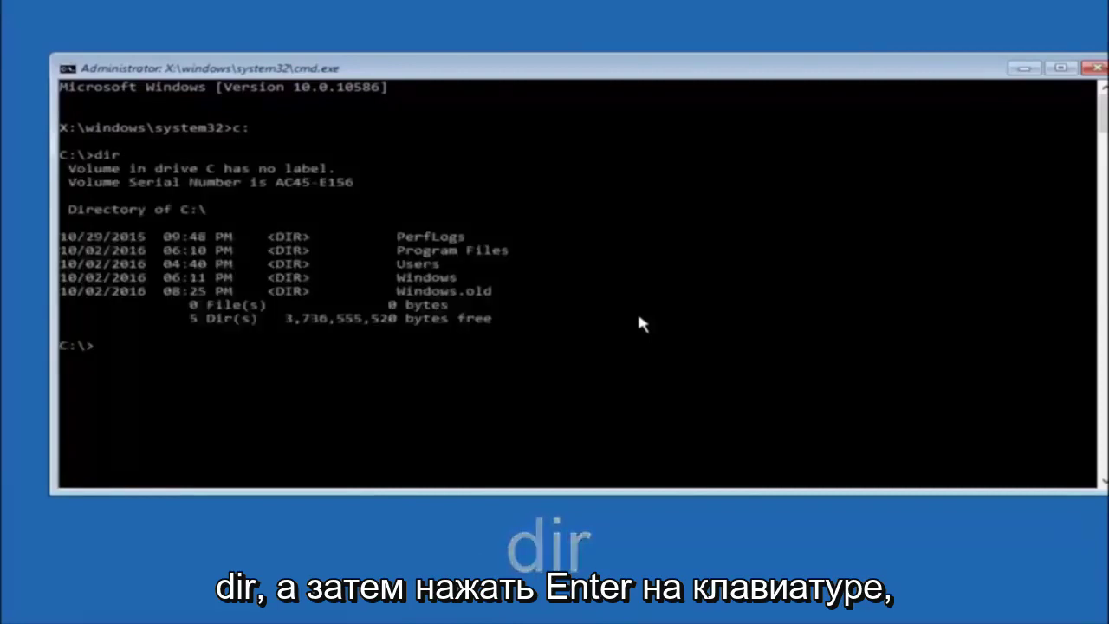
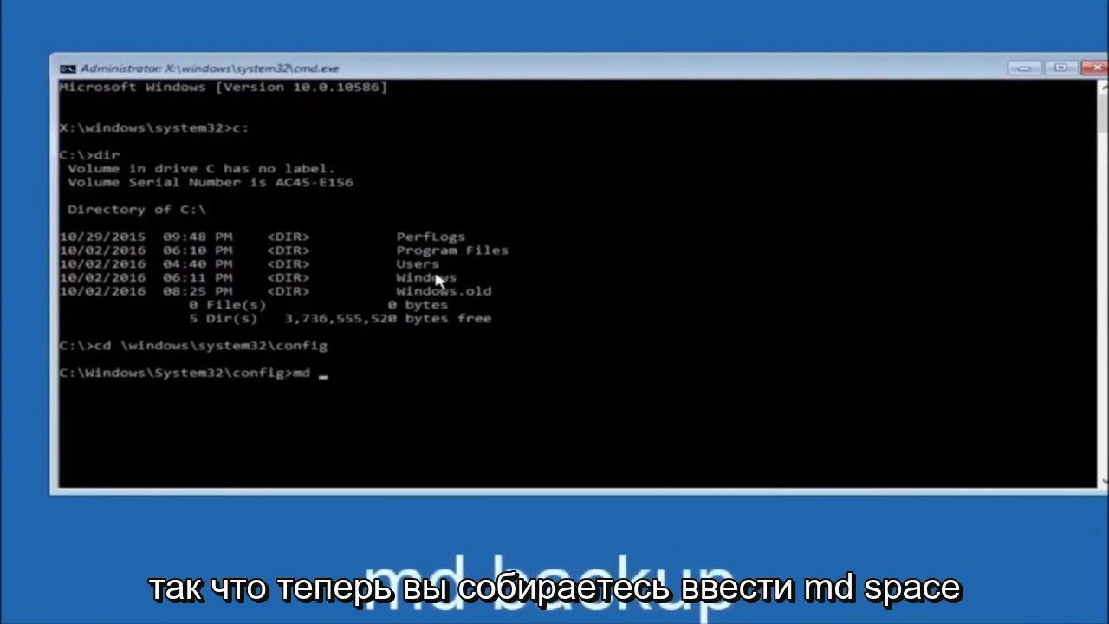
Step: Create a folder named backup inside C:\Windows\System32\config with the md command
{"action": "type", "text": "backup"}
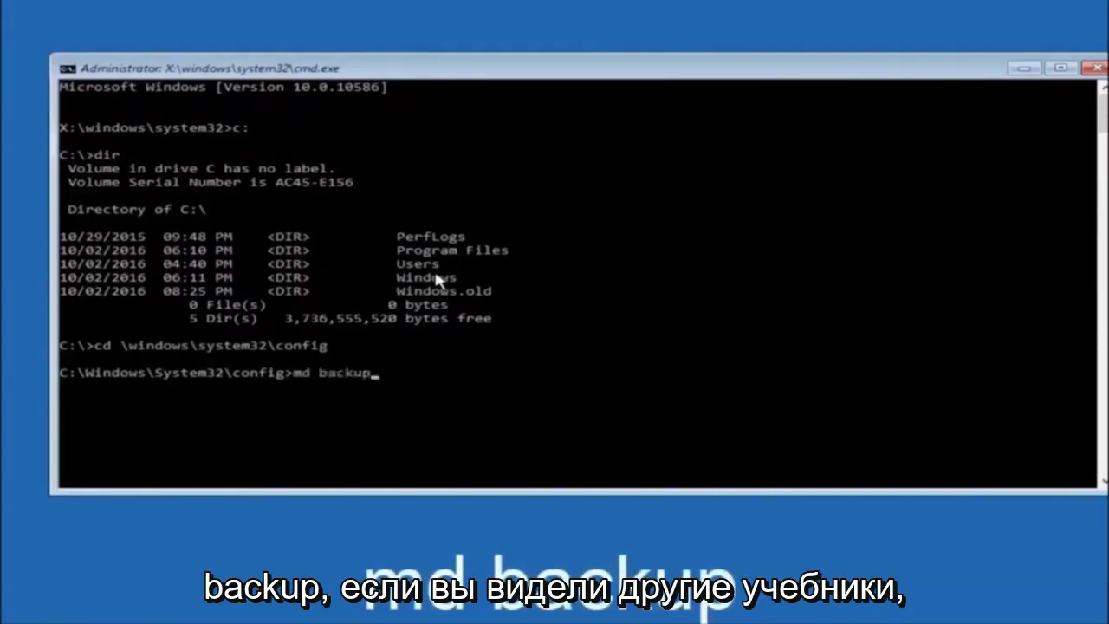
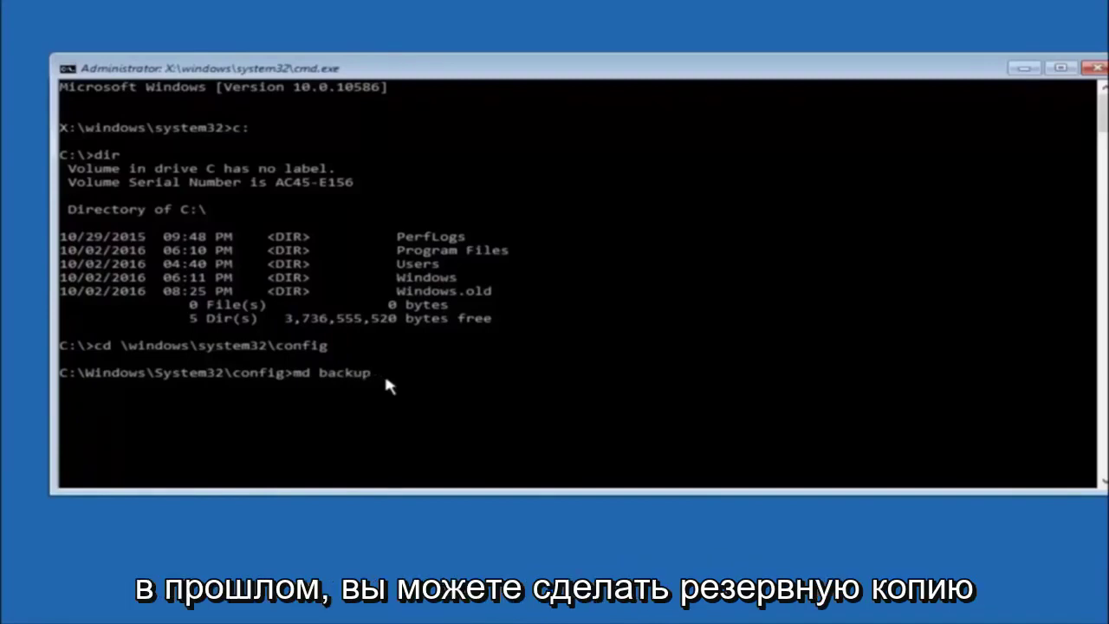
{"action": "type", "text": "1"}
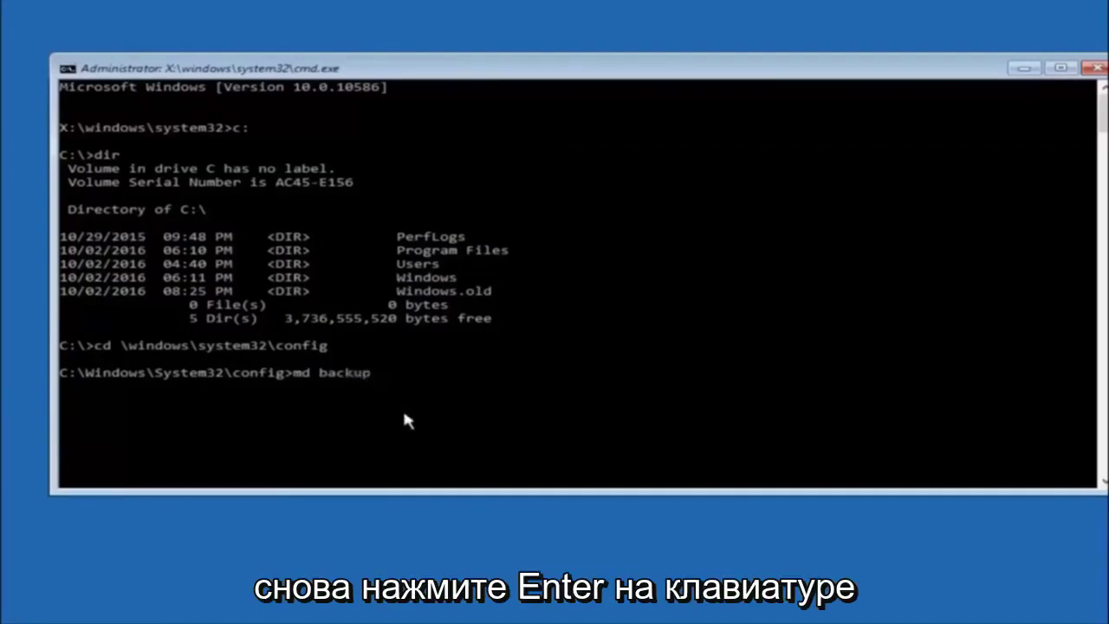
{"action": "key", "text": "Return"}
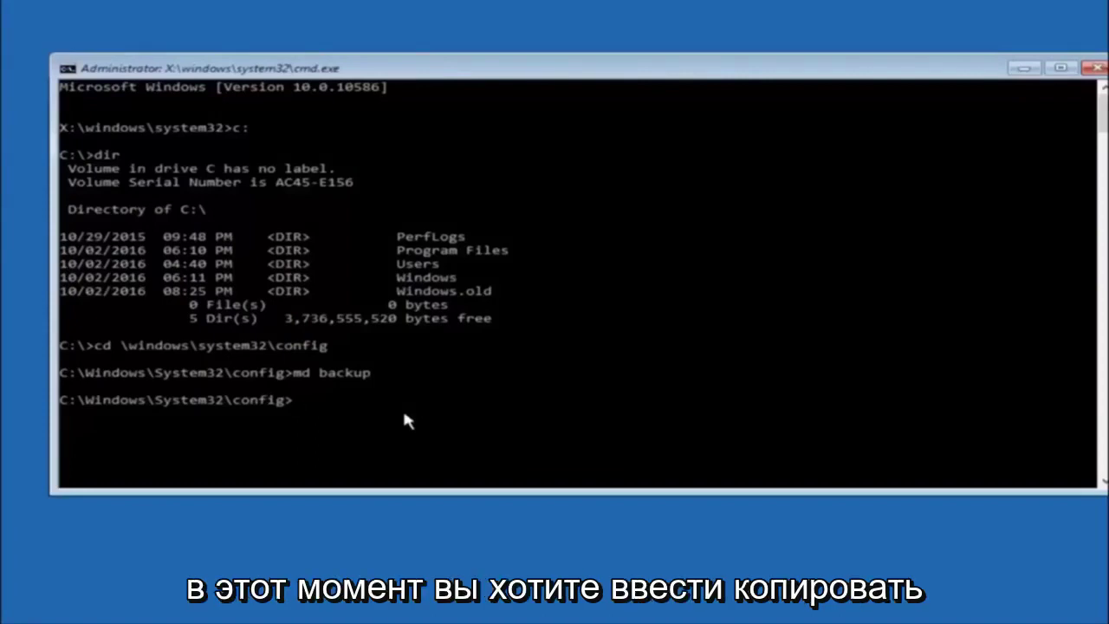
Step: Copy all files from C:\Windows\System32\config into the backup folder with copy *.* backup
{"action": "type", "text": "copy *.* backup"}
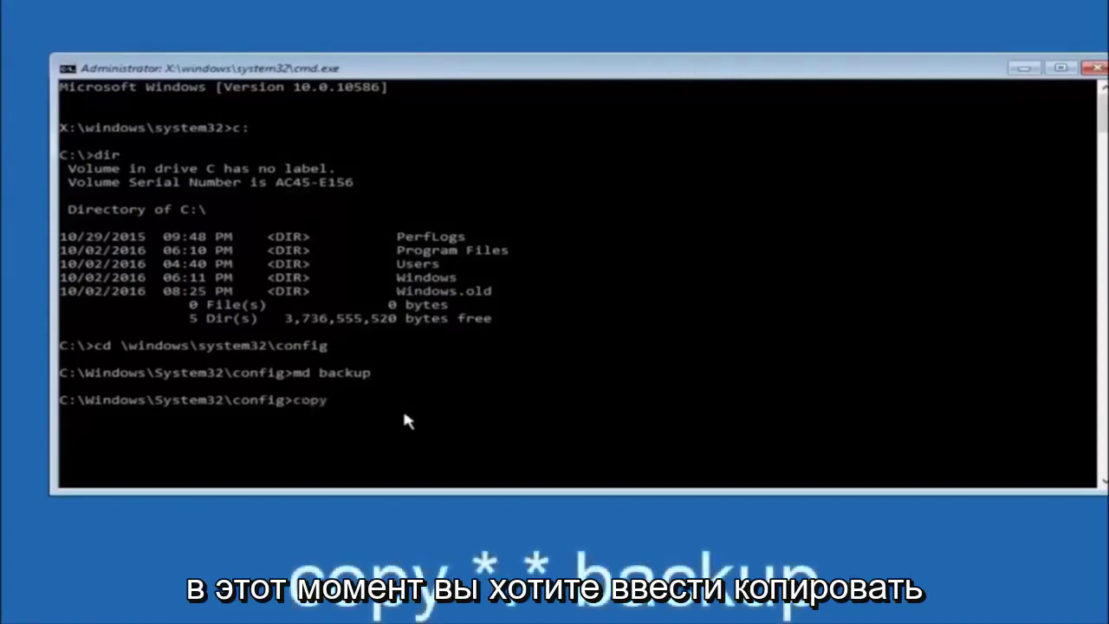
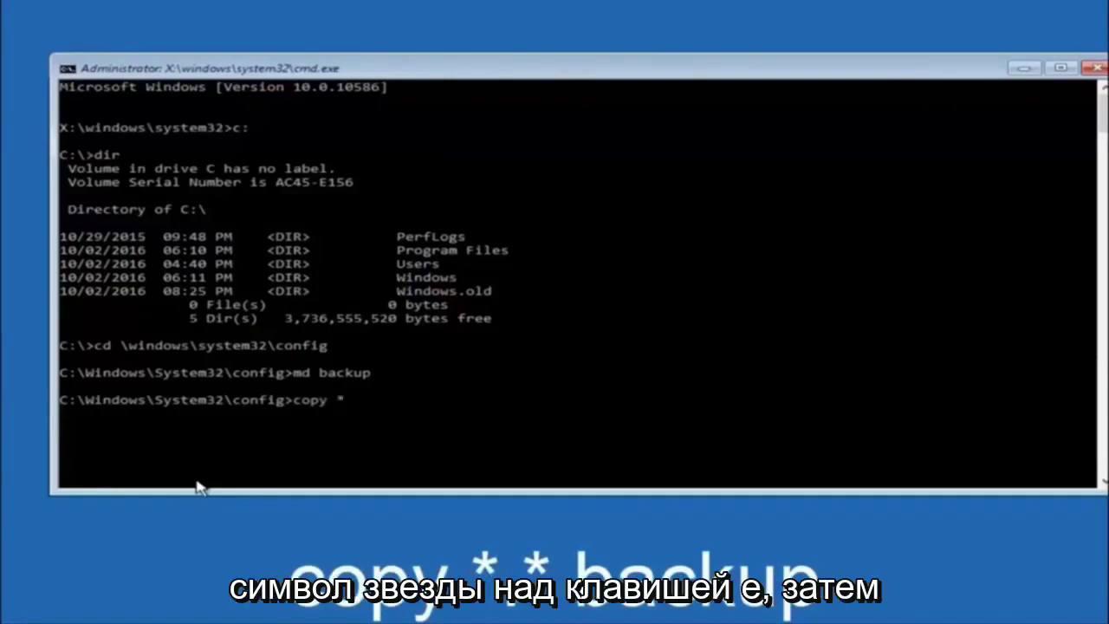
{"action": "type", "text": ".* backup"}
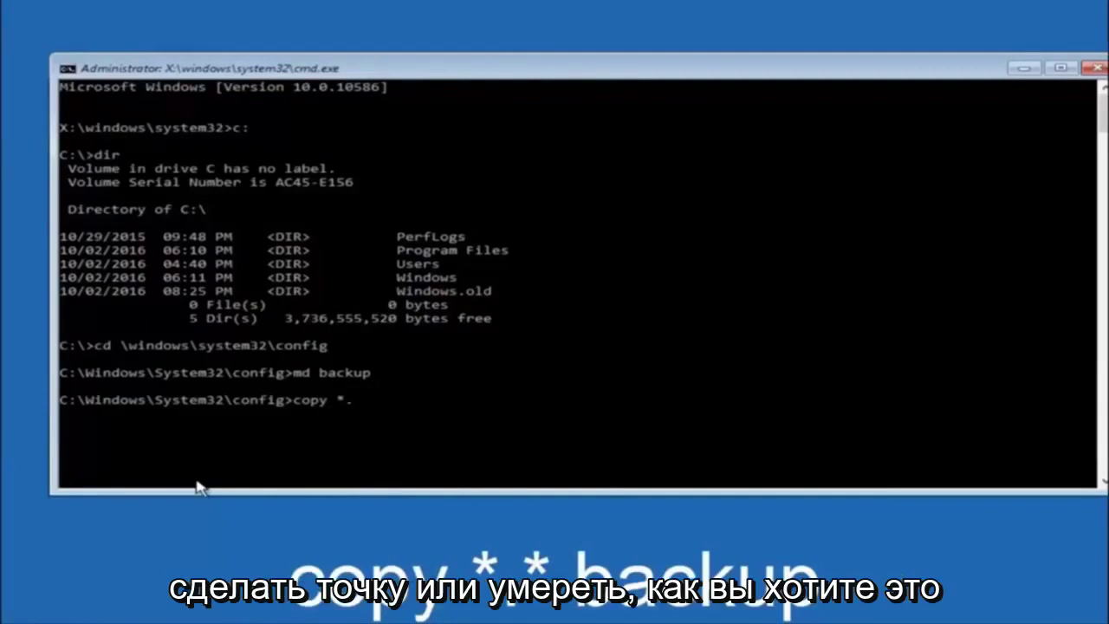
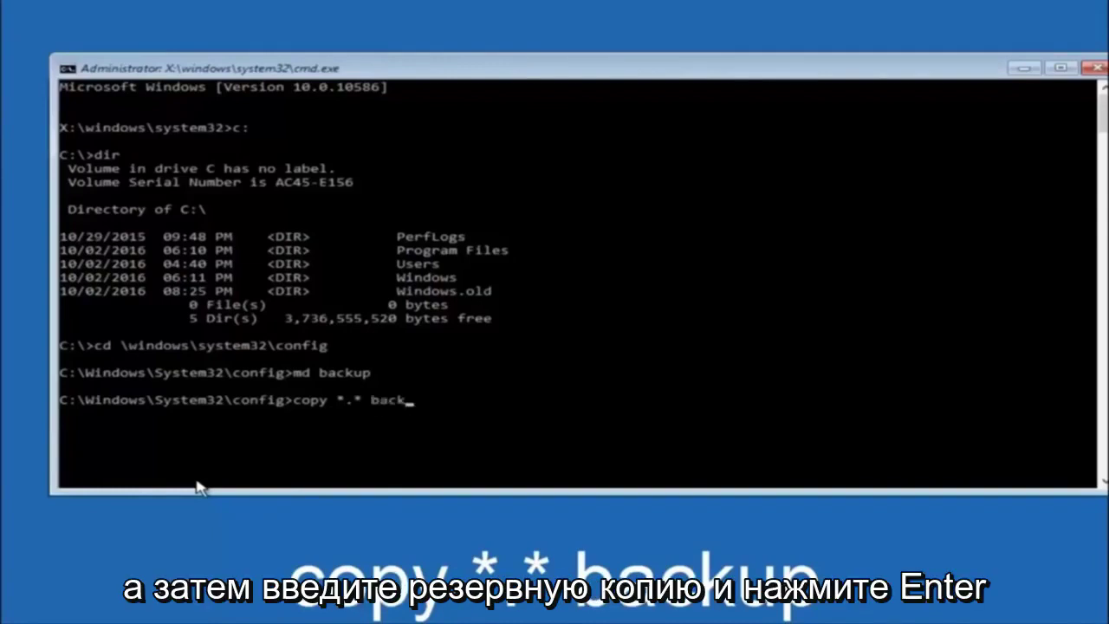
{"action": "type", "text": "up"}
{"action": "key", "text": "Return"}
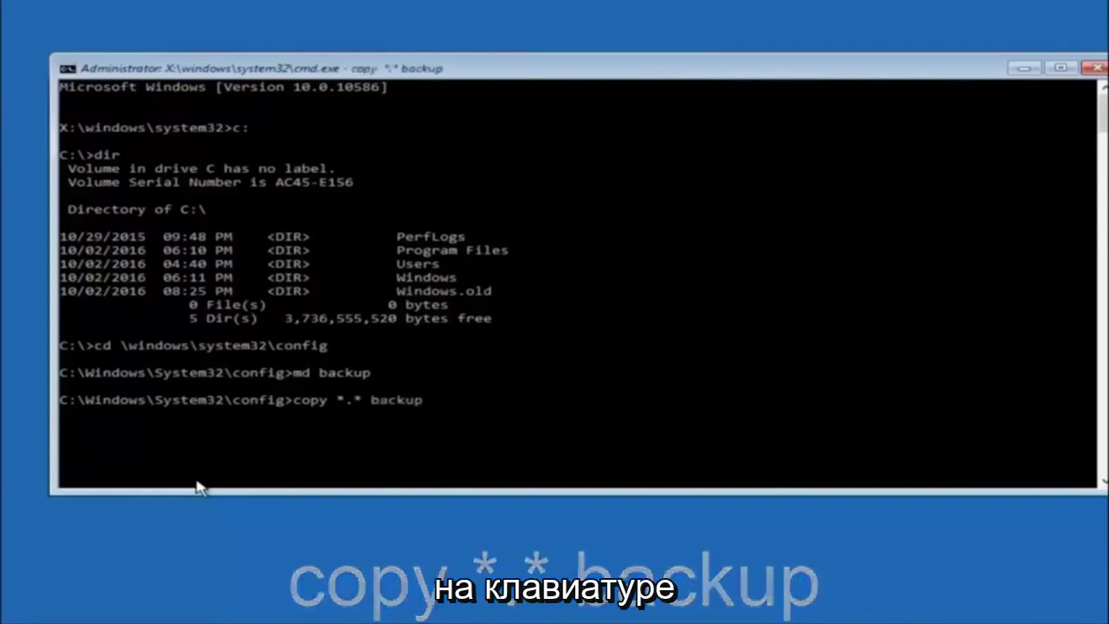
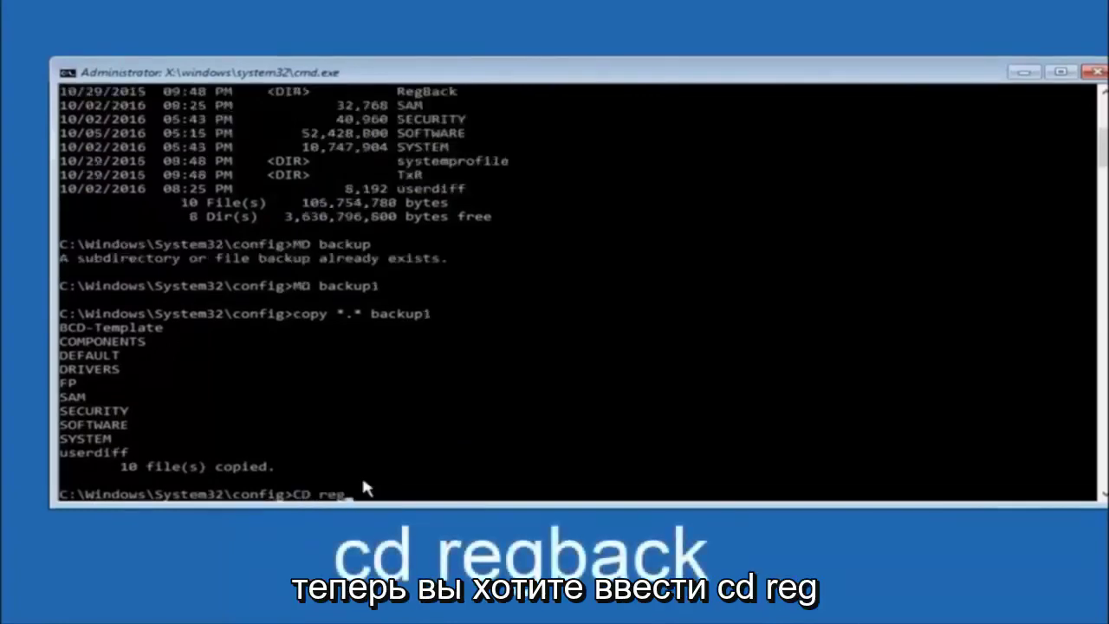
Step: Change into the RegBack folder with CD regback and list its contents with dir
{"action": "type", "text": "back"}
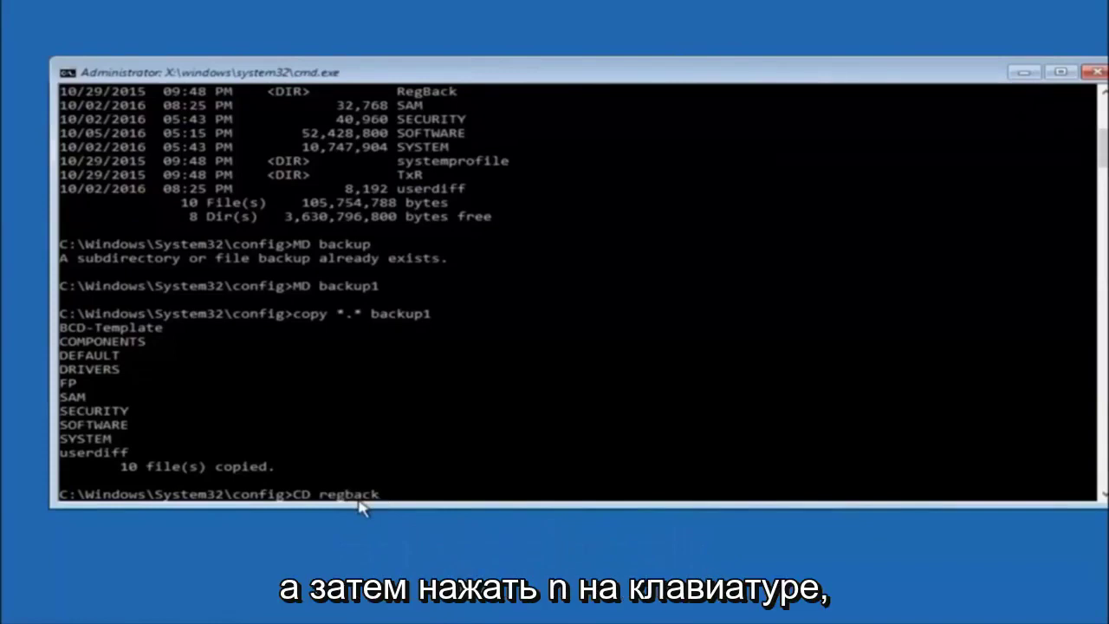
{"action": "key", "text": "Return"}
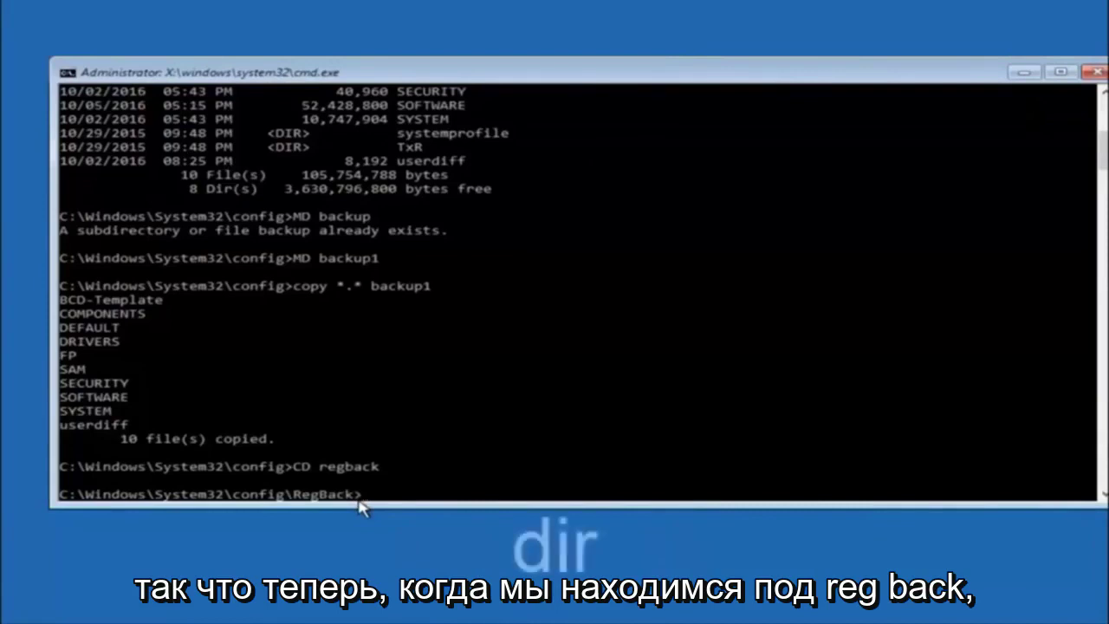
{"action": "type", "text": "dir"}
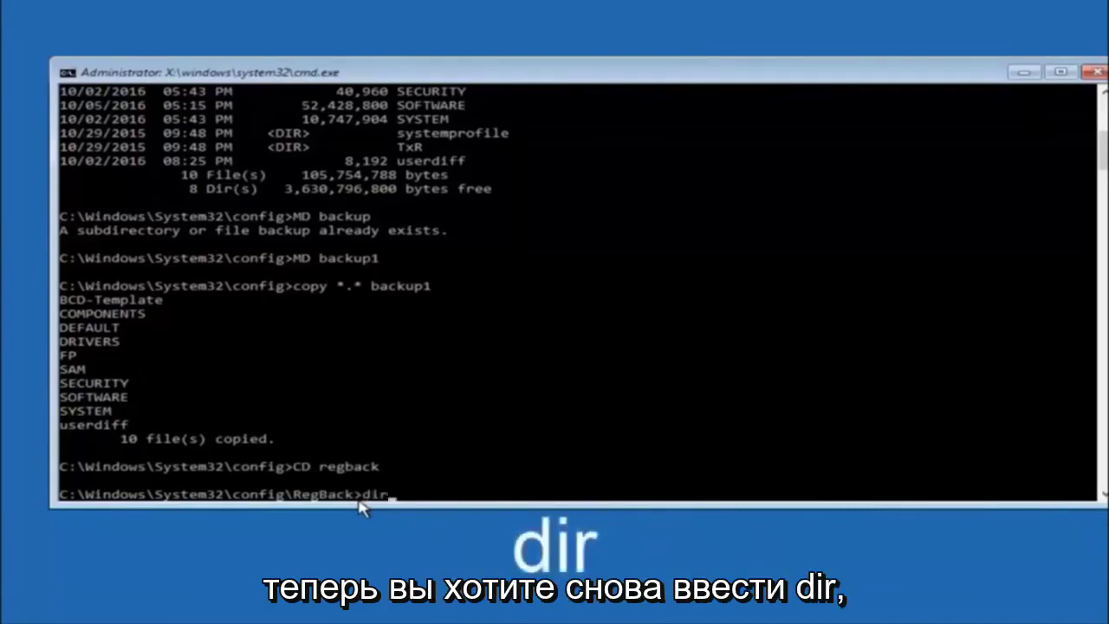
{"action": "key", "text": "Return"}
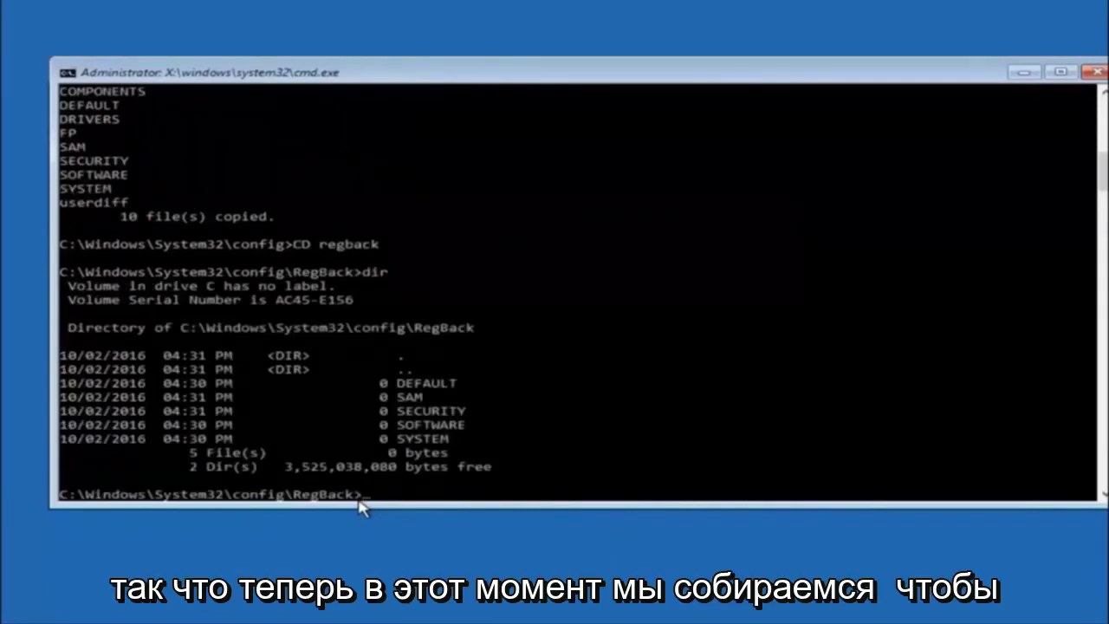
Step: Copy all RegBack files to the parent config folder with copy *.* .., answer A to overwrite all, and close Command Prompt
{"action": "type", "text": "copy"}
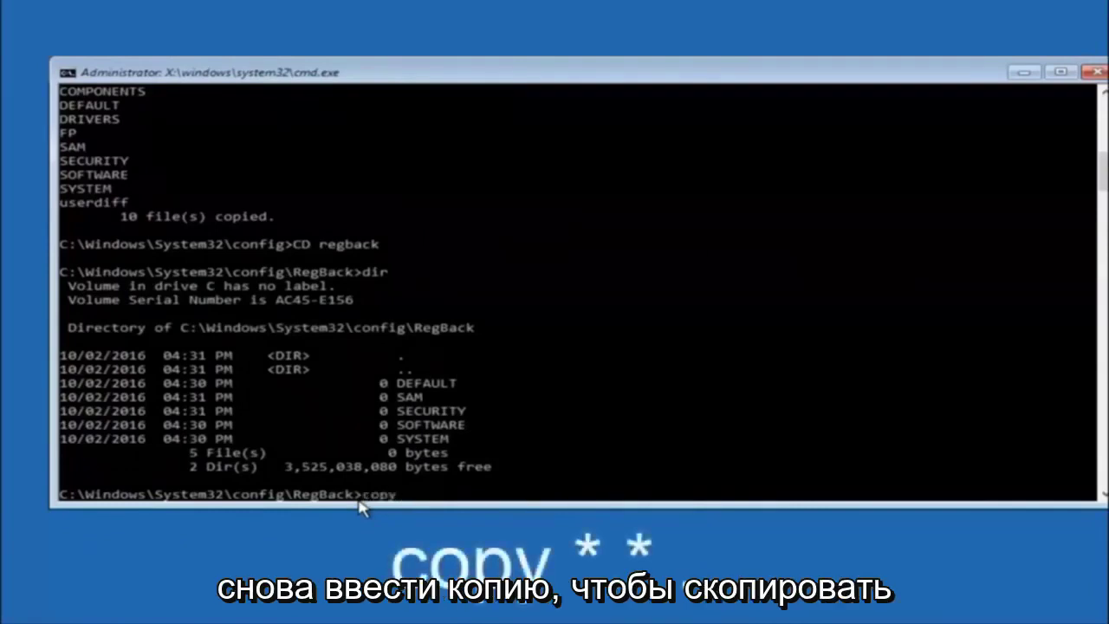
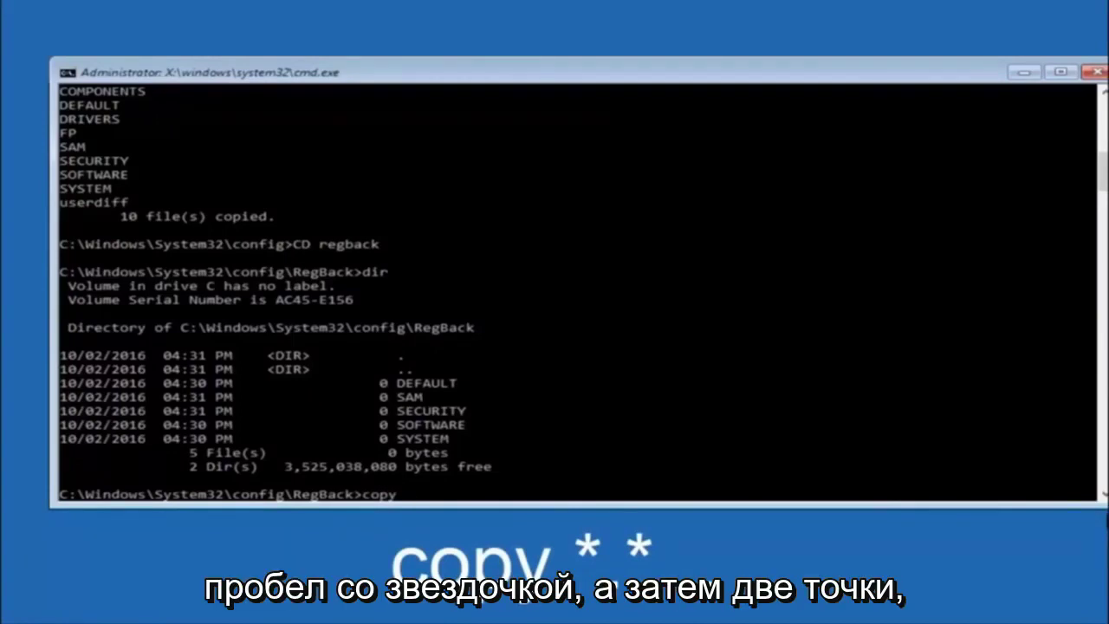
{"action": "left_click", "coordinate": [413, 495]}
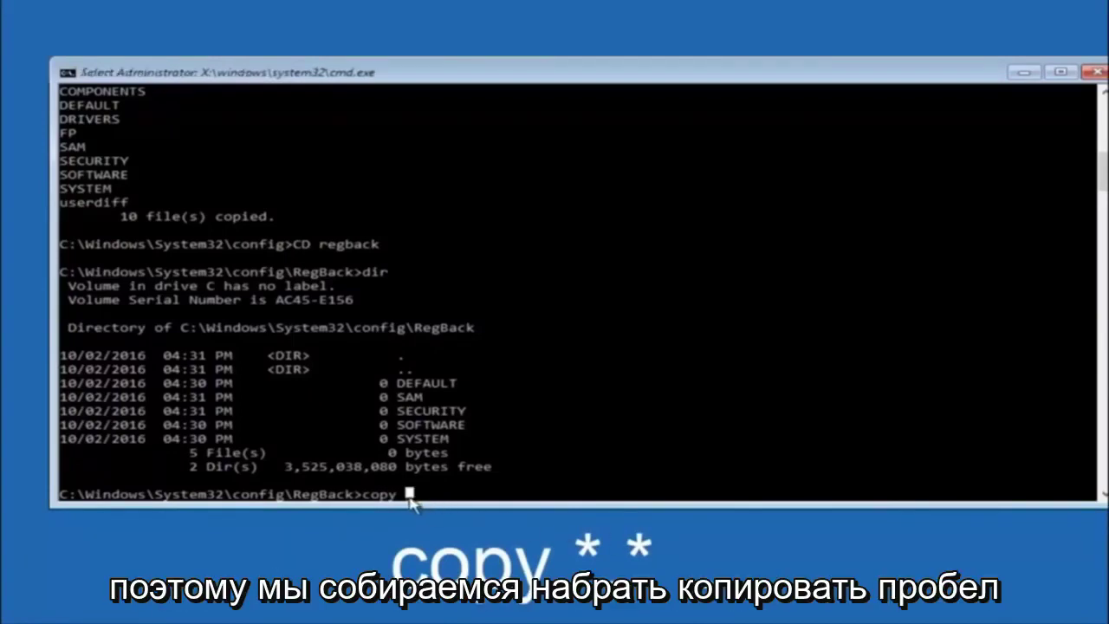
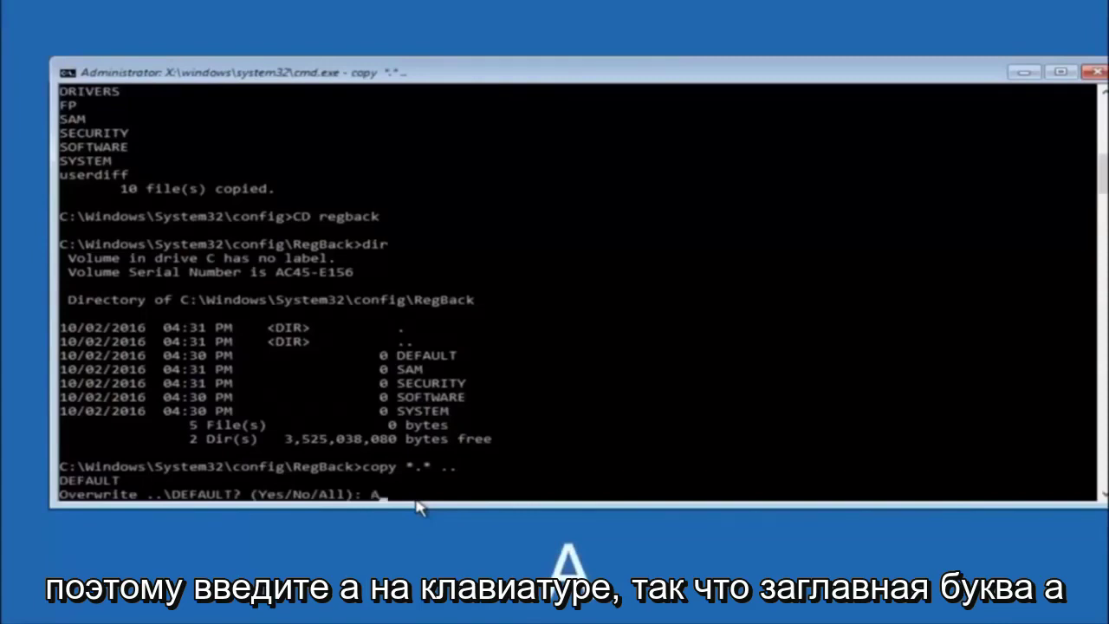
{"action": "key", "text": "Return"}
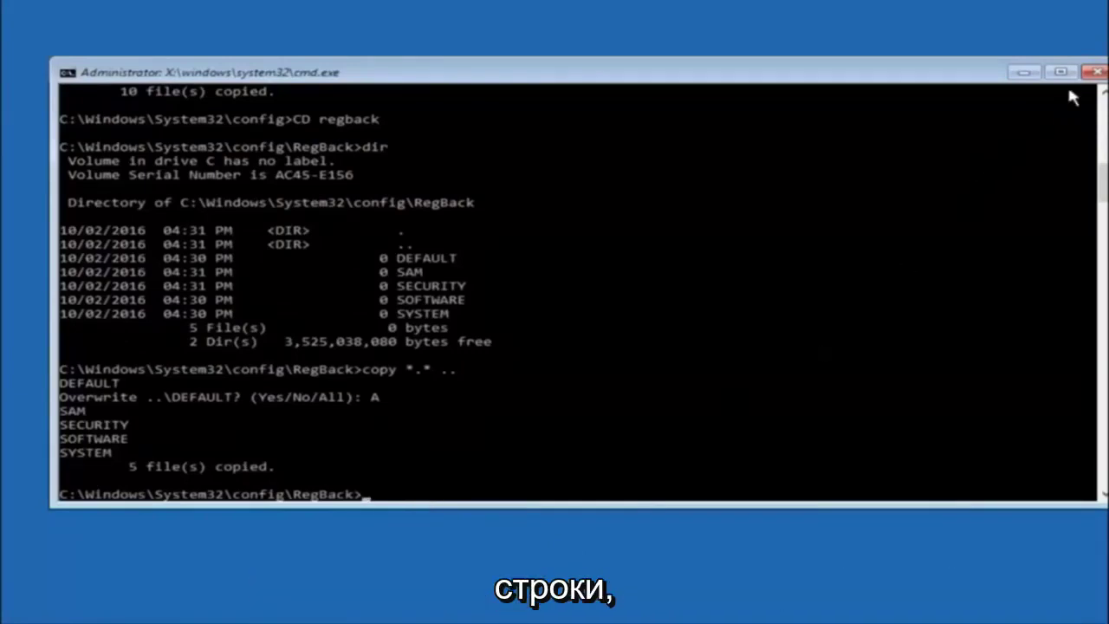
{"action": "left_click", "coordinate": [1091, 73]}
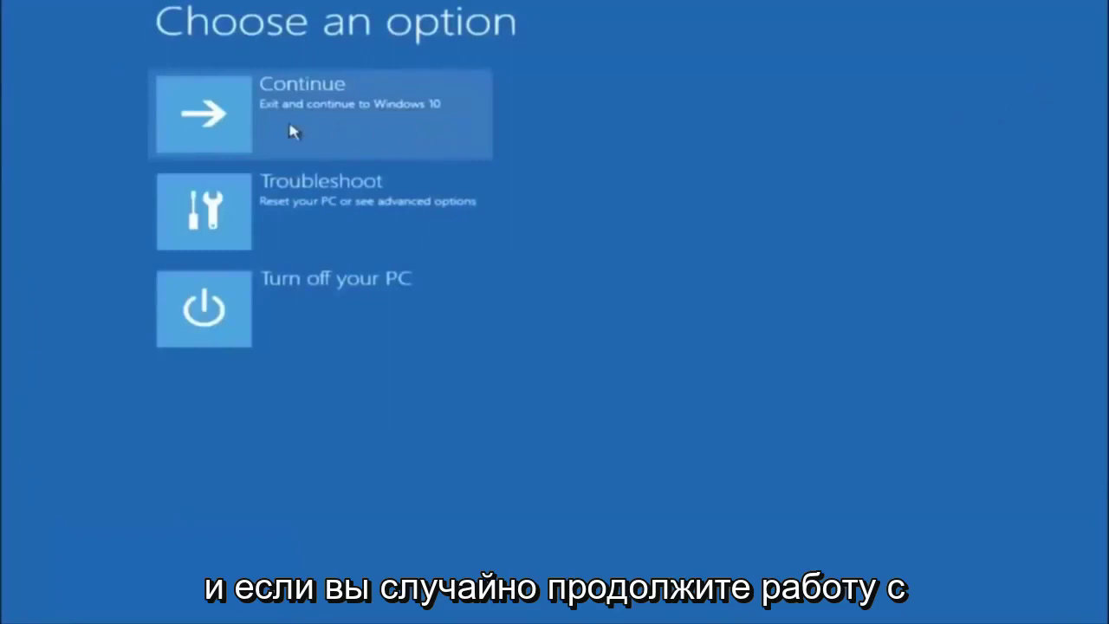